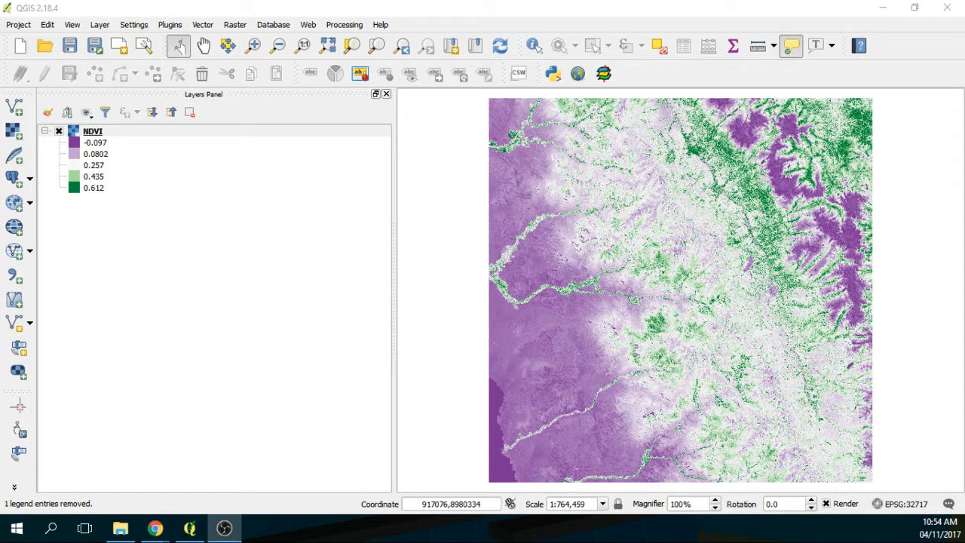
Step: Inspect the NDVI layer's metadata in its Layer Properties, then close them
right_click(101, 134)
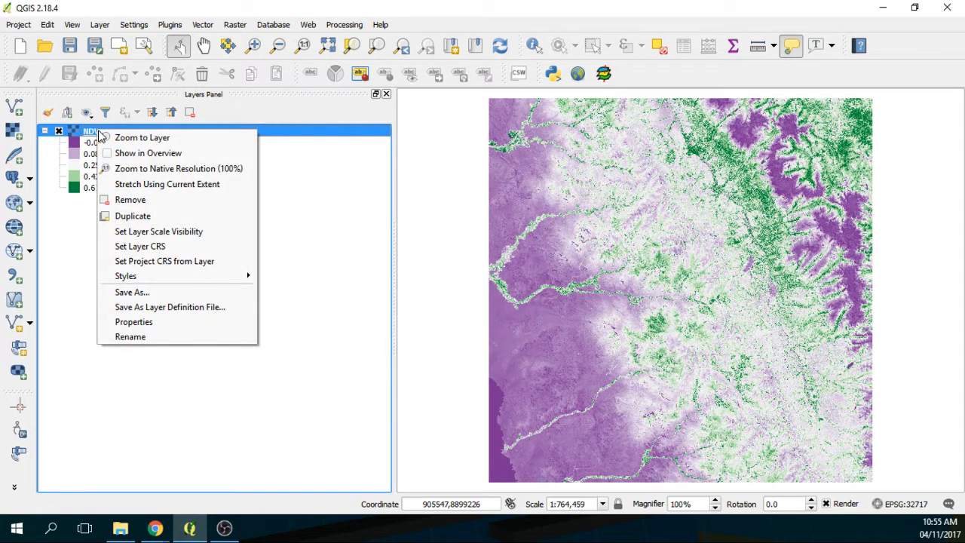
click(135, 322)
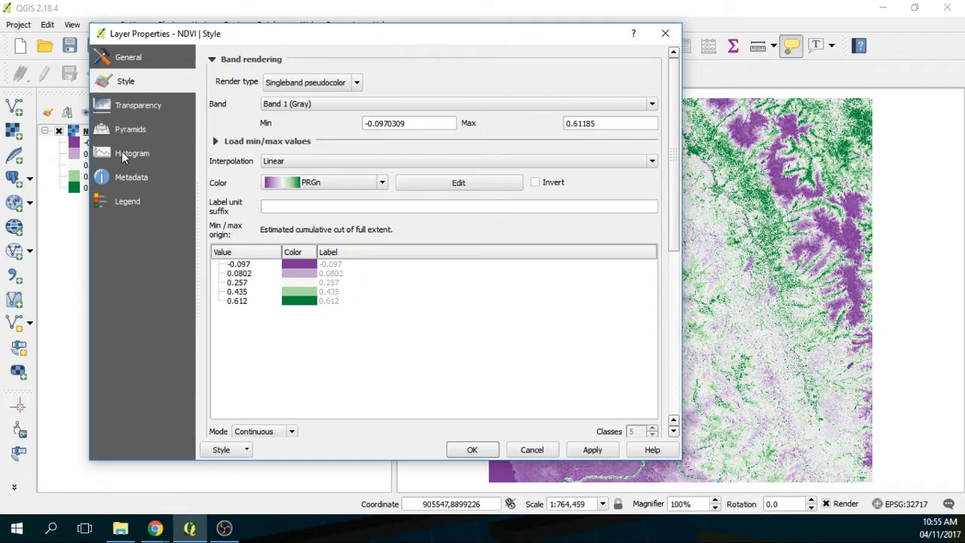
click(132, 177)
scroll(425, 385, down, 5)
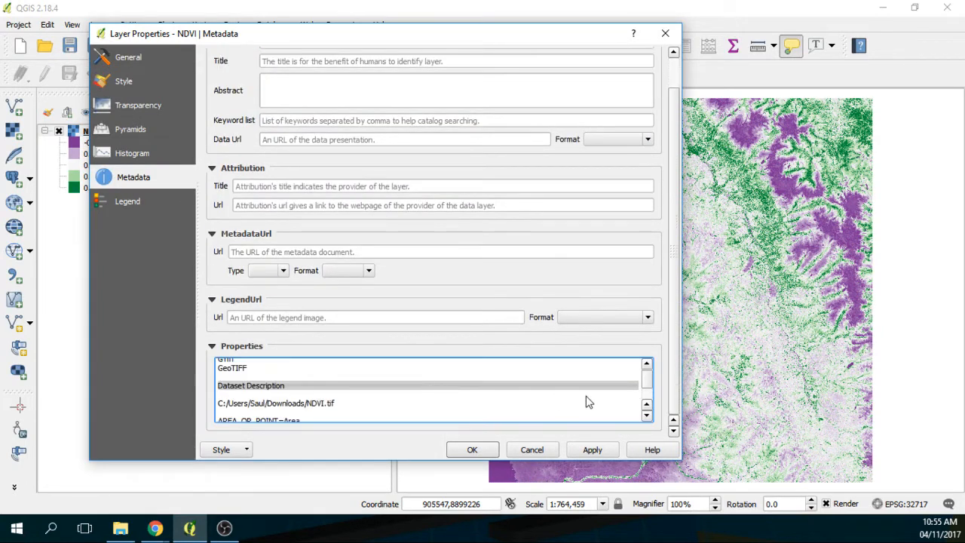
click(647, 416)
click(647, 415)
click(647, 416)
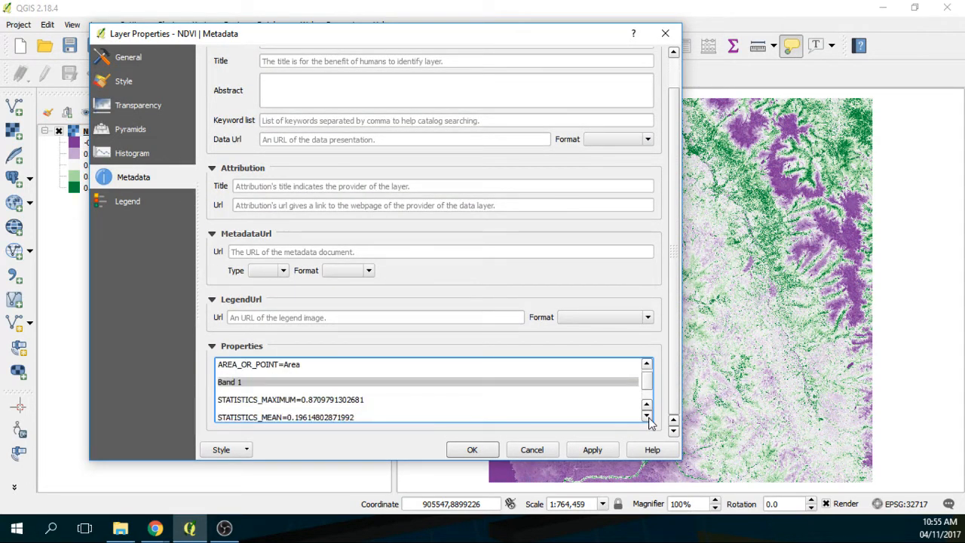
click(647, 415)
click(646, 415)
click(647, 415)
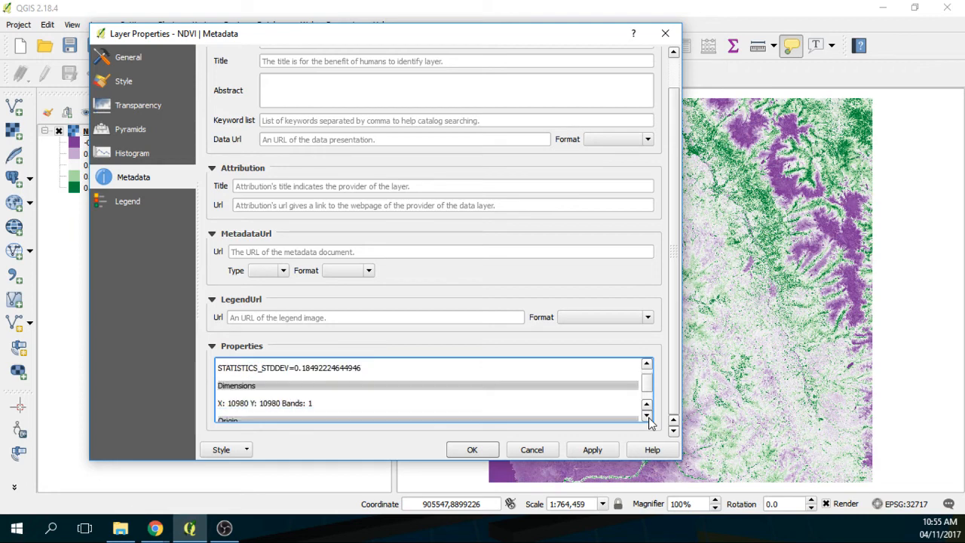
click(647, 415)
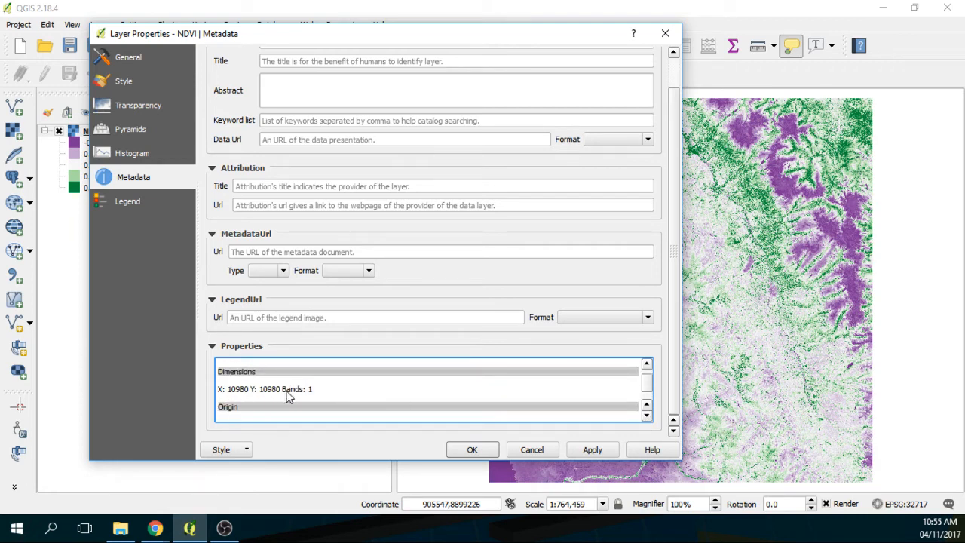
click(668, 35)
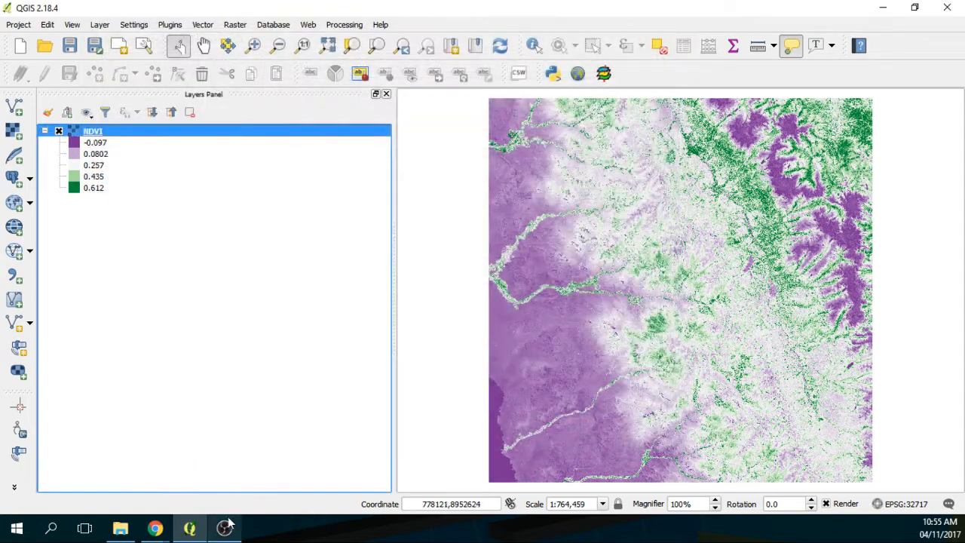
Step: Check the Downloads folder in the file manager, then return to QGIS
click(120, 528)
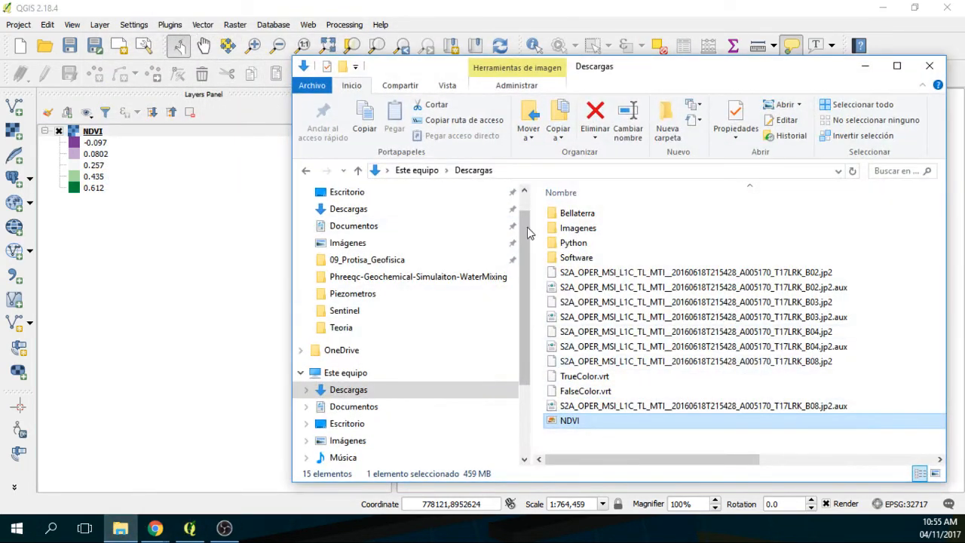
drag(644, 74, 453, 68)
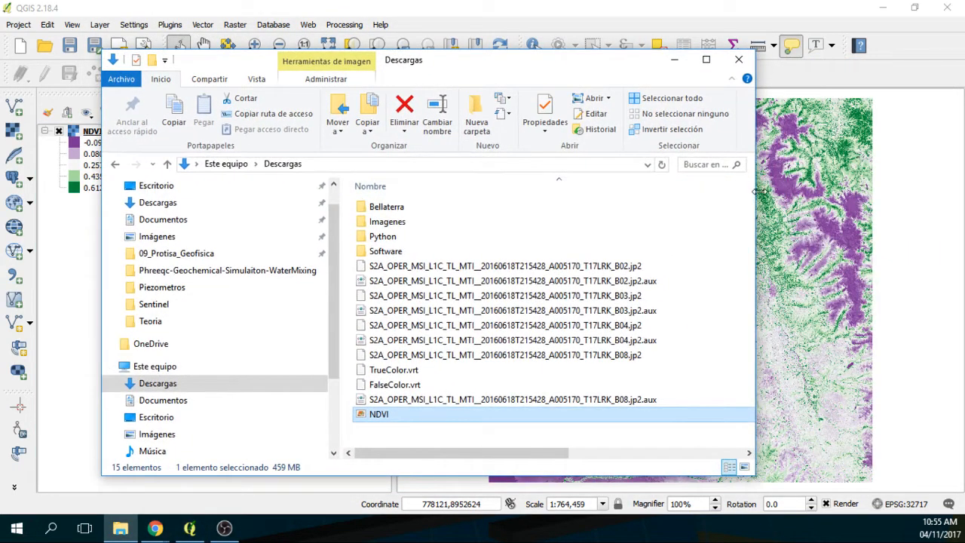
drag(755, 192, 940, 195)
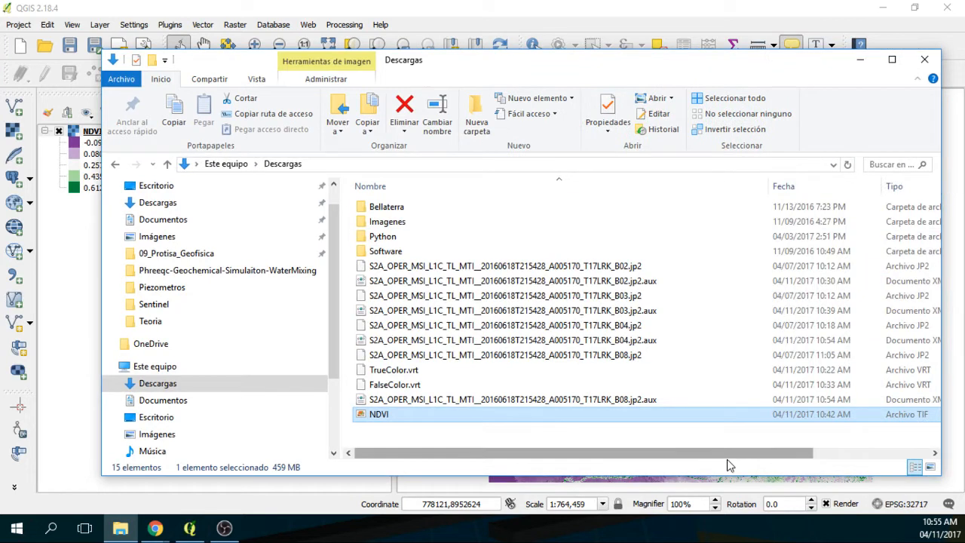
drag(726, 454, 814, 454)
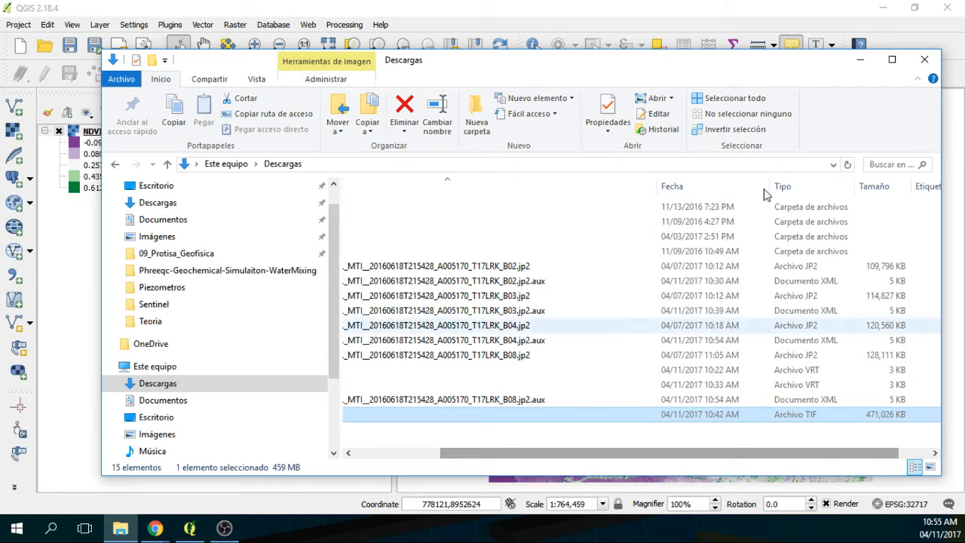
click(861, 61)
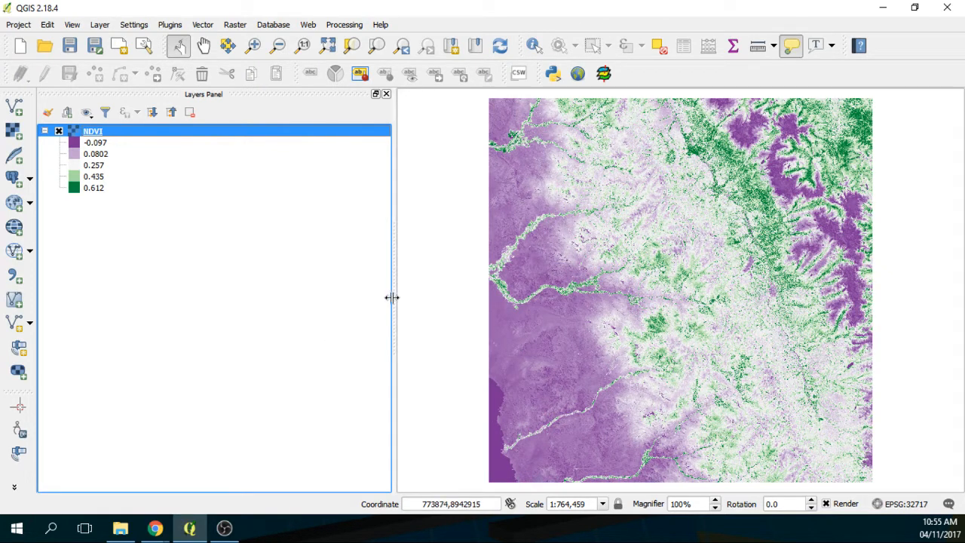
Step: Narrow the Layers panel and zoom into the central part of the NDVI raster
drag(391, 297, 287, 302)
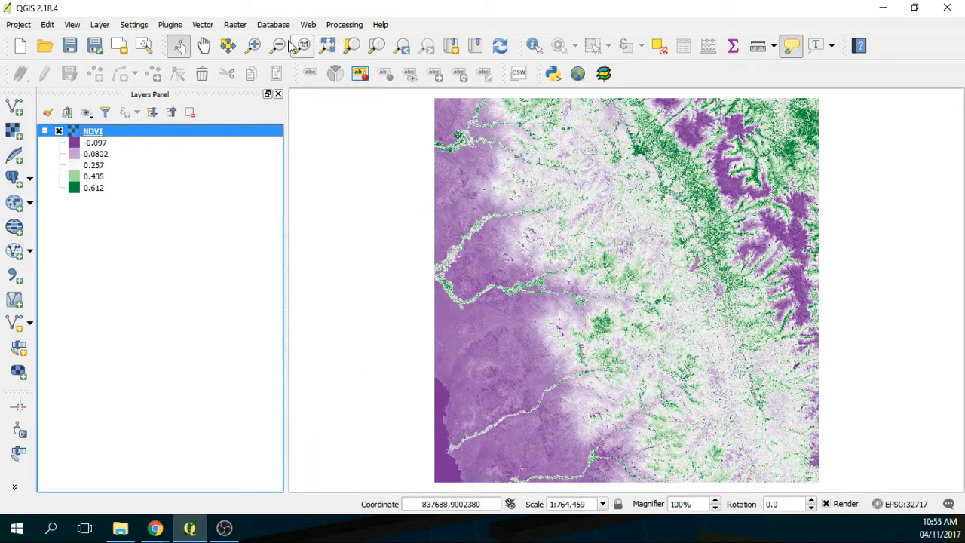
click(253, 45)
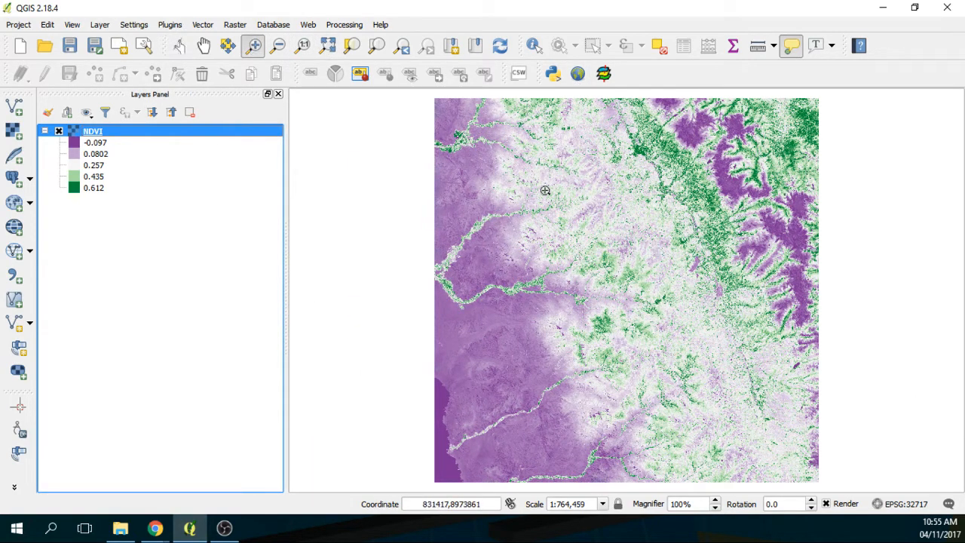
drag(598, 200, 737, 317)
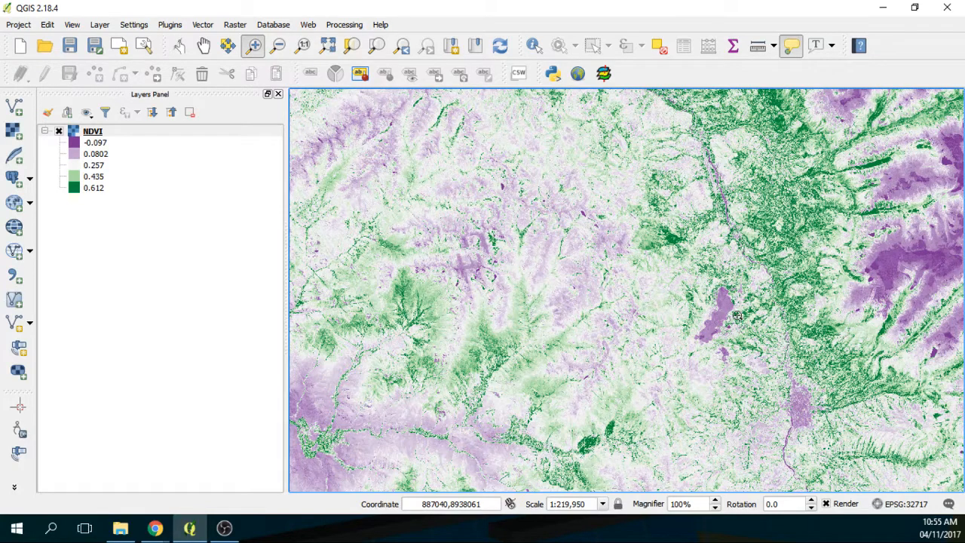
Step: Open Raster > Extraction > Clipper and set its output file to NDVI_Cut
click(236, 26)
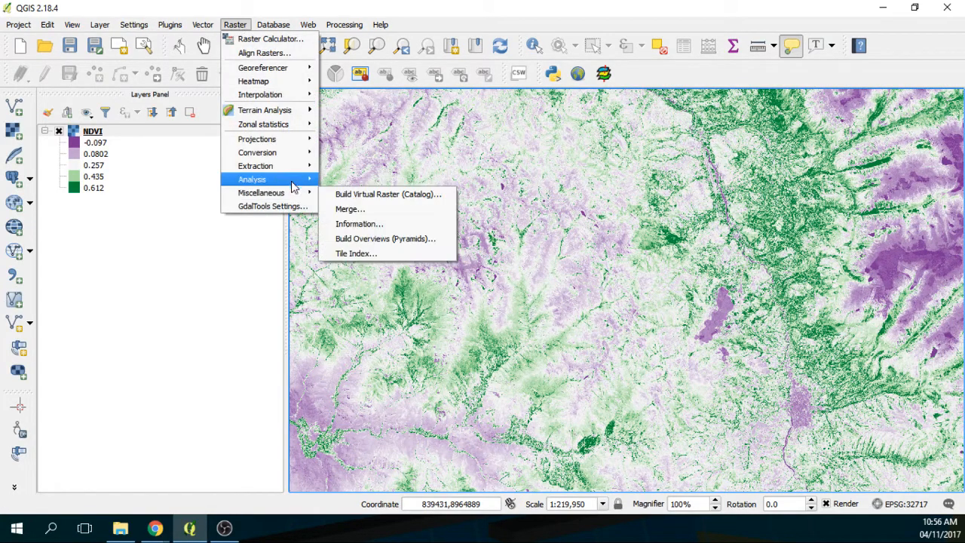
mouse_move(297, 165)
click(350, 183)
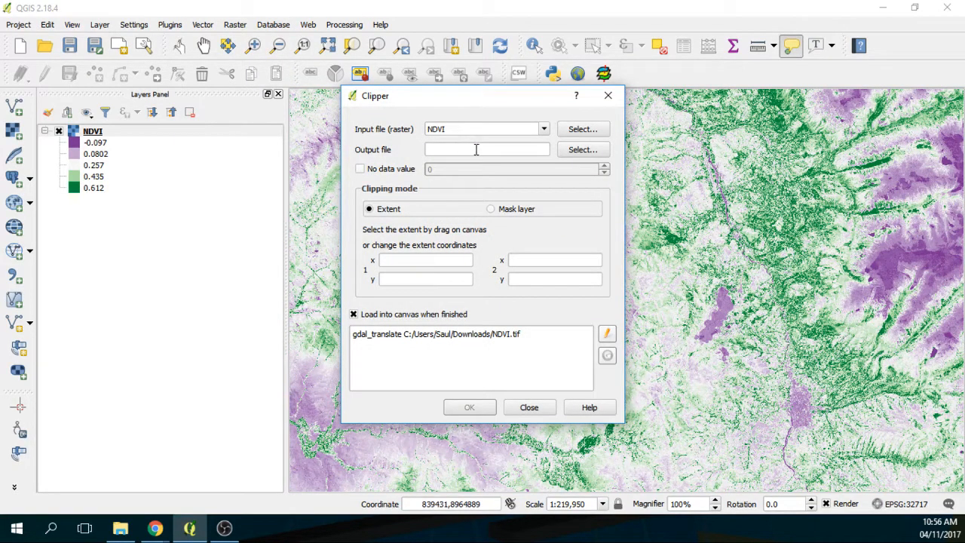
click(597, 150)
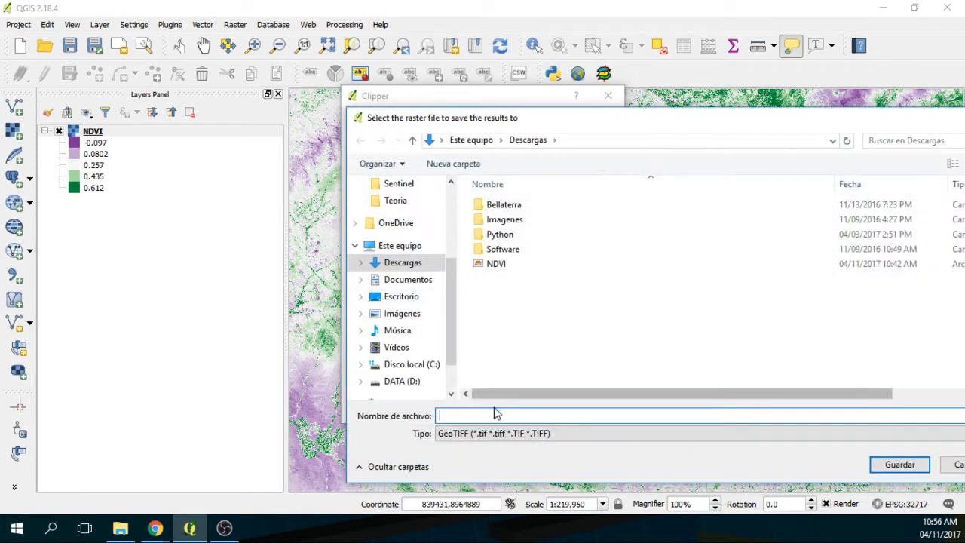
text(ND)
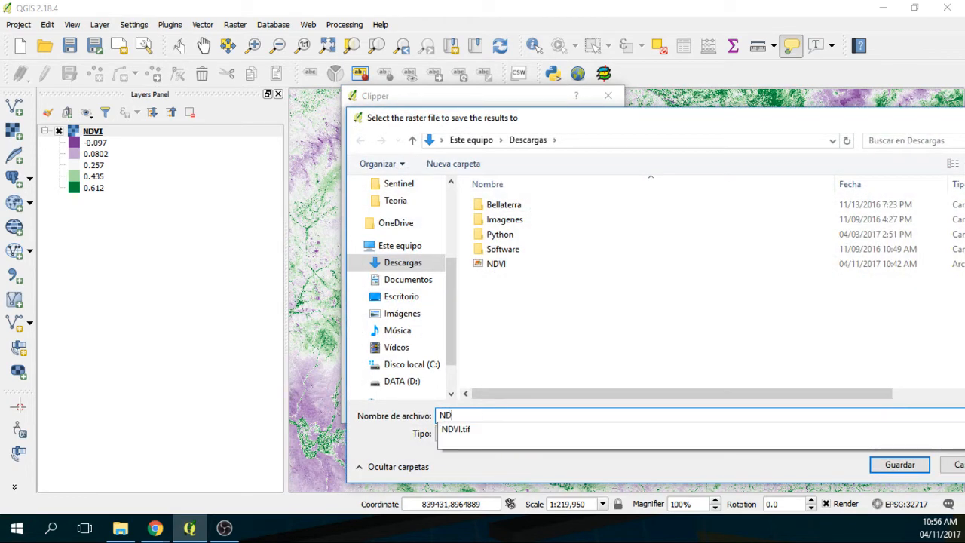
text(VI_)
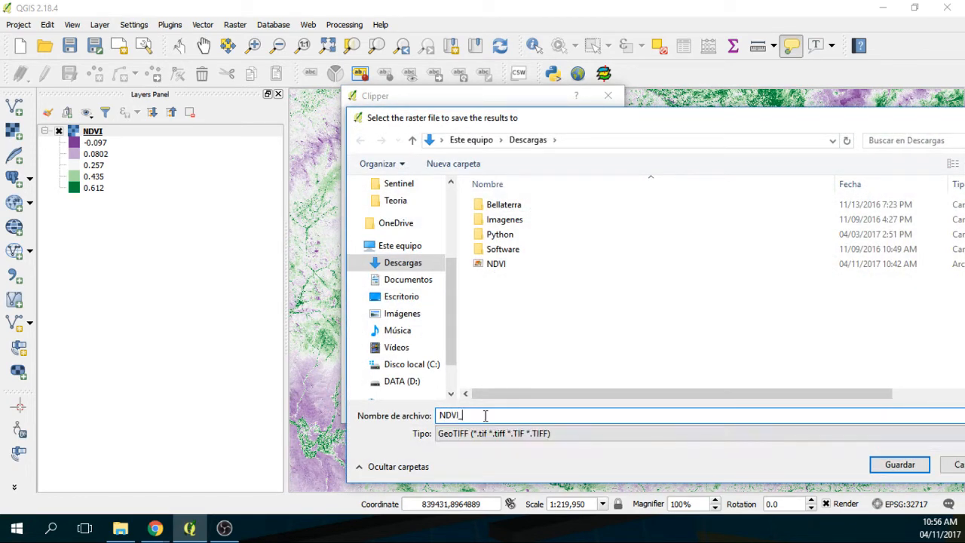
text(Cut)
click(900, 464)
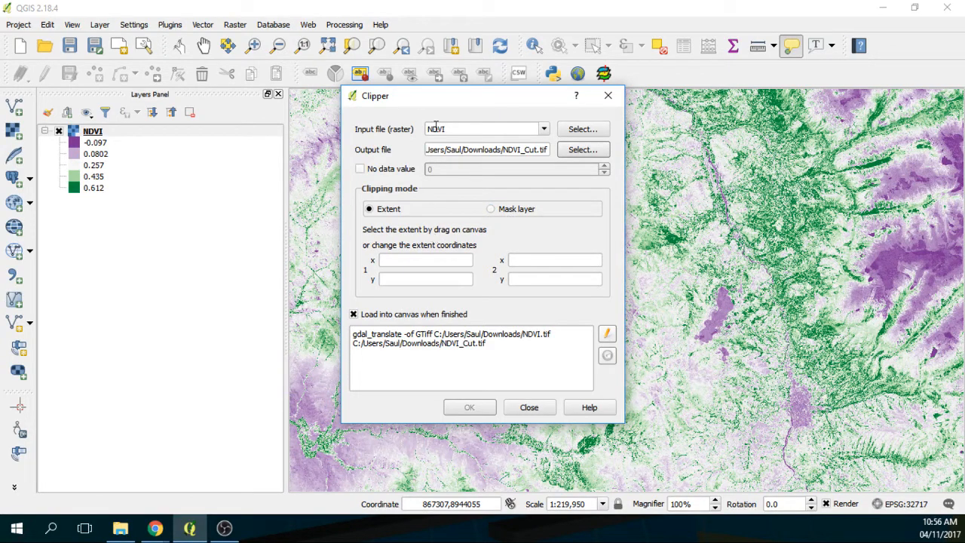
Step: Drag a clip extent across most of the map, run the clip, and close Clipper
drag(481, 104, 159, 73)
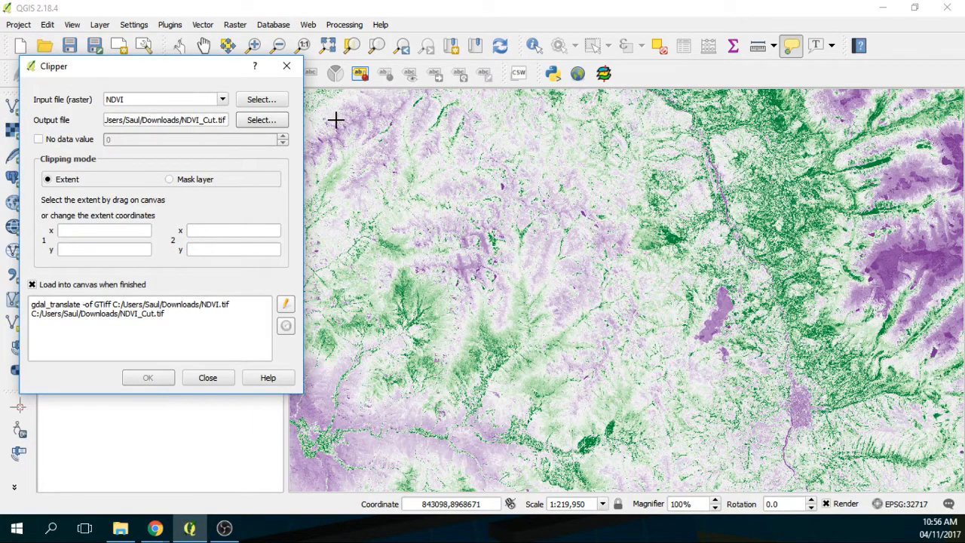
drag(335, 119, 874, 476)
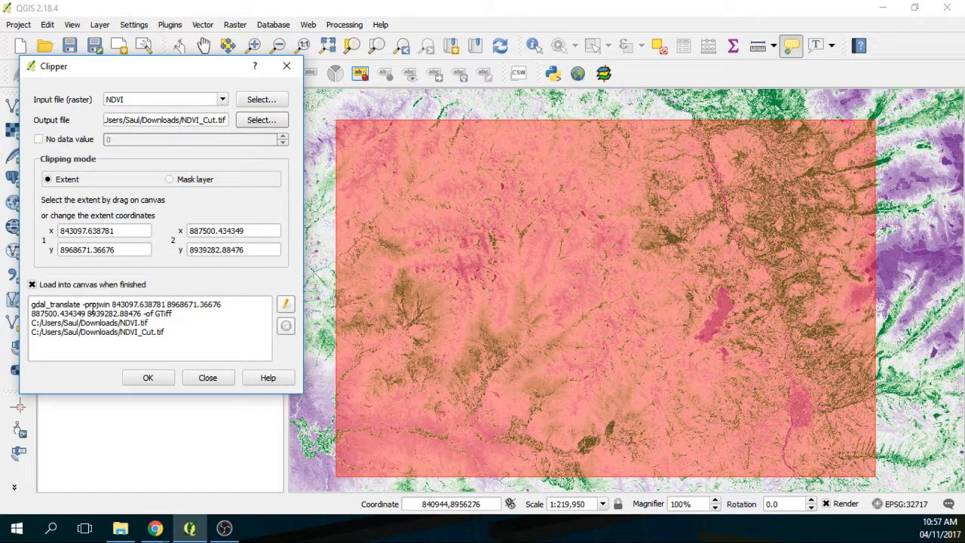
click(147, 381)
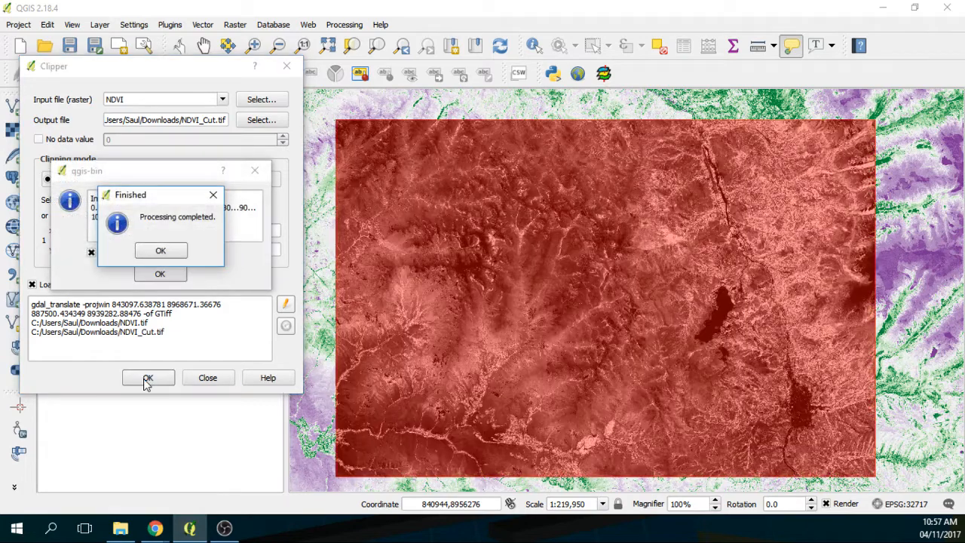
click(162, 253)
click(165, 274)
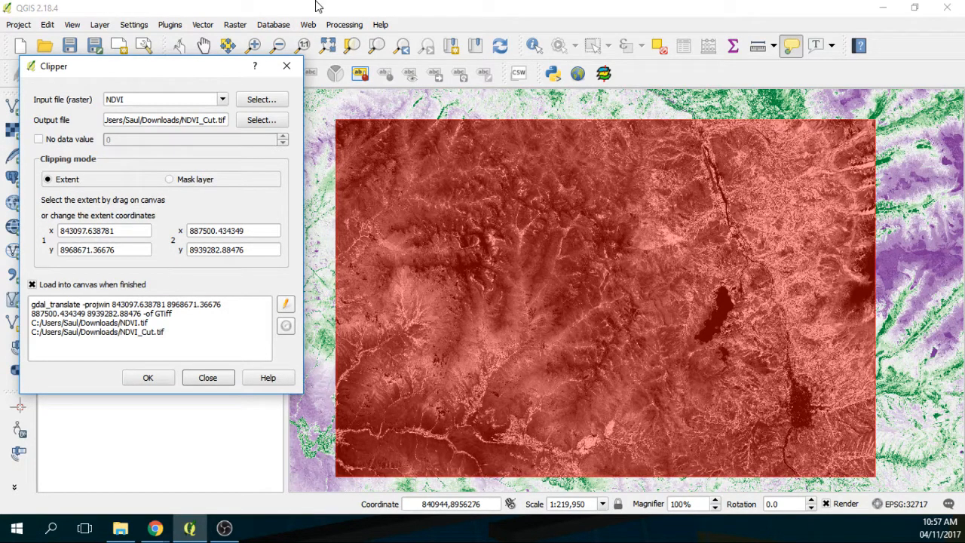
click(287, 66)
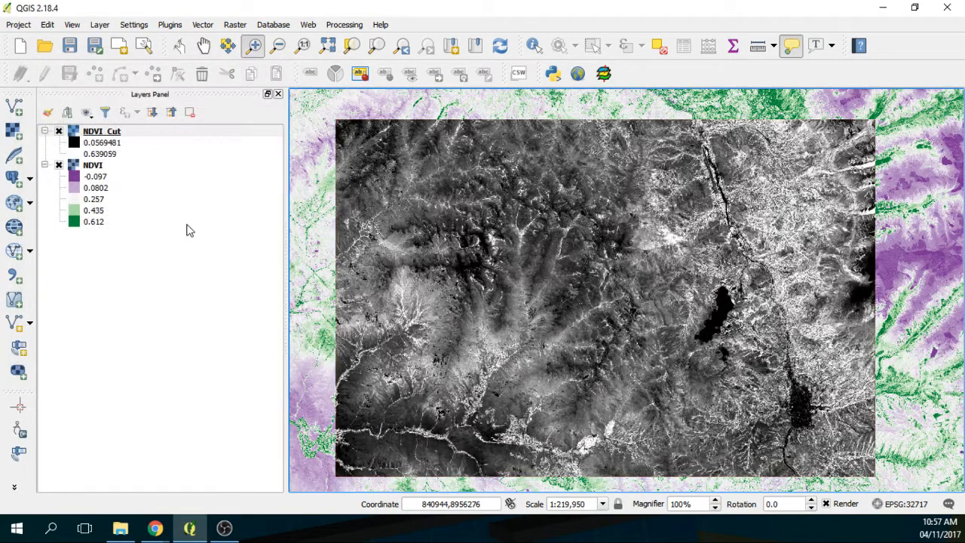
Step: Switch off the original NDVI layer so only NDVI_Cut shows
click(60, 165)
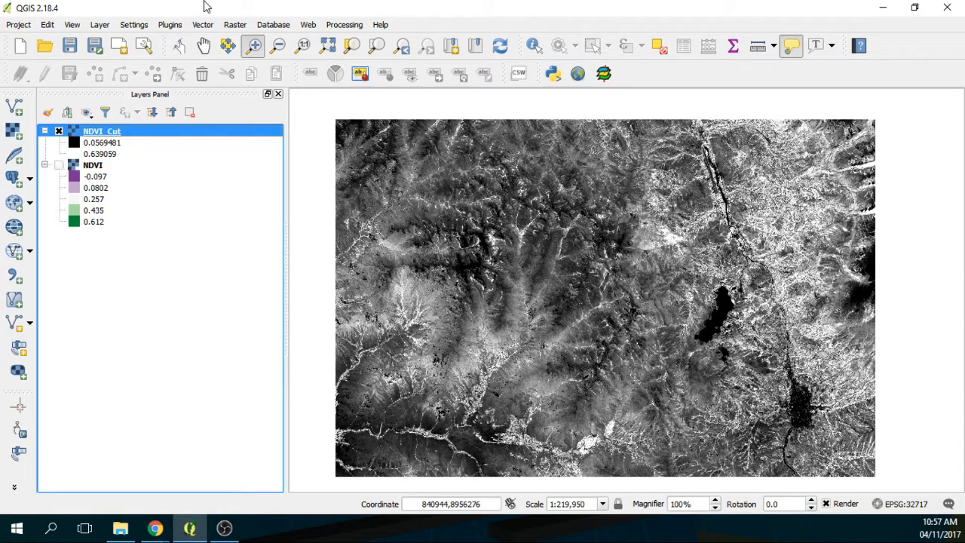
click(170, 25)
key(Escape)
Step: Open Vector > Research Tools > Polygon from layer extent, then close it unused
click(170, 25)
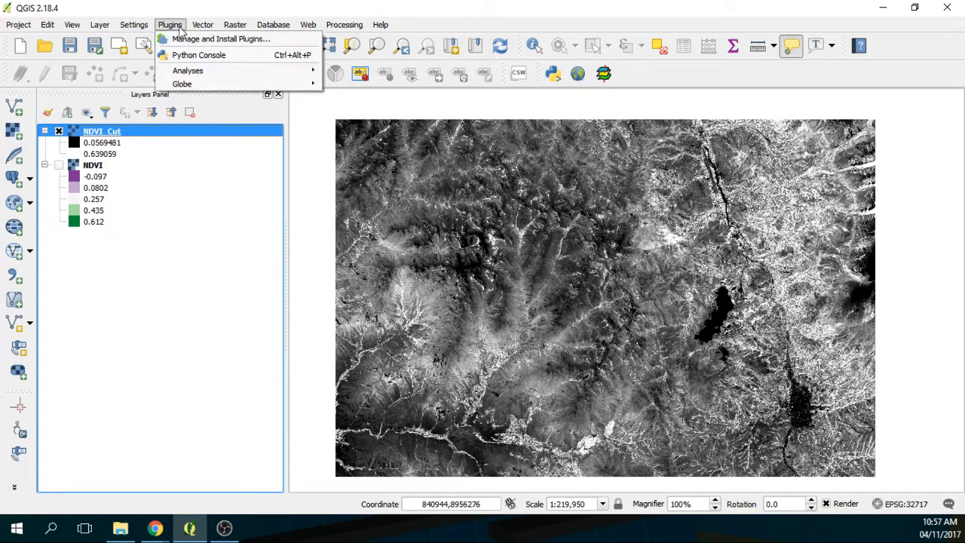
mouse_move(202, 25)
mouse_move(260, 187)
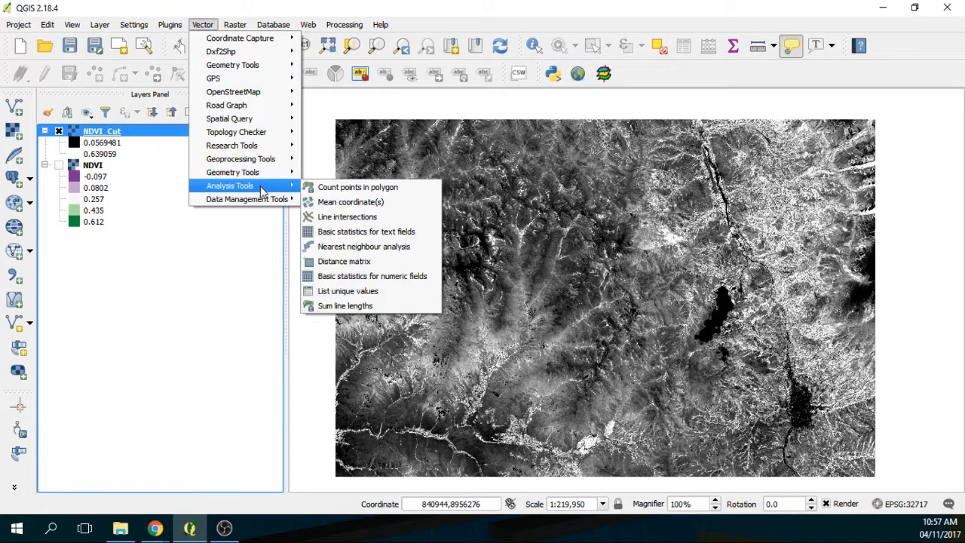
mouse_move(264, 203)
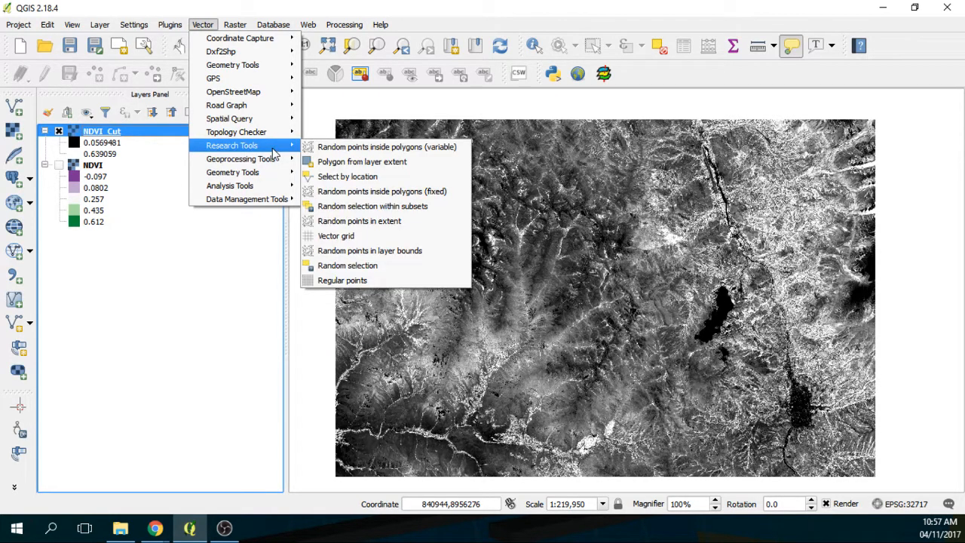
click(355, 163)
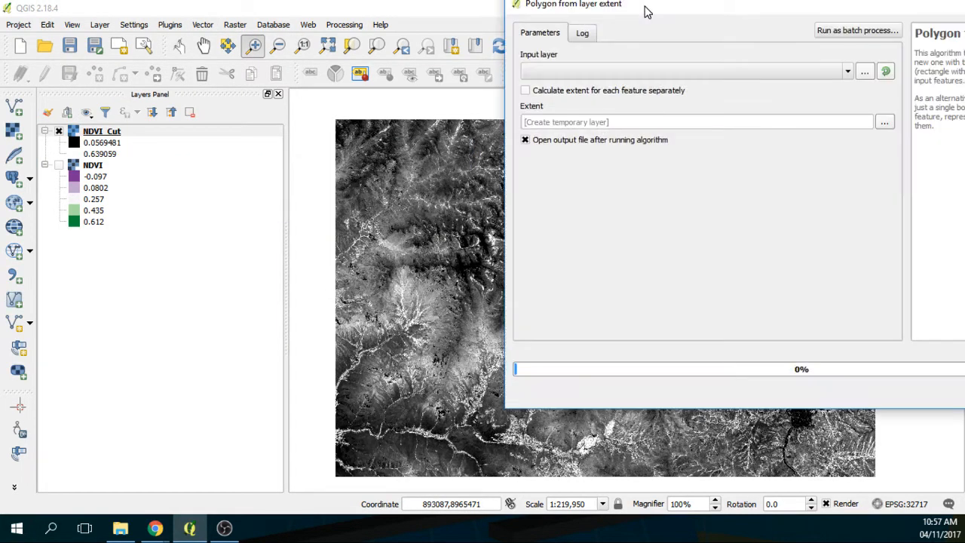
drag(629, 15, 276, 159)
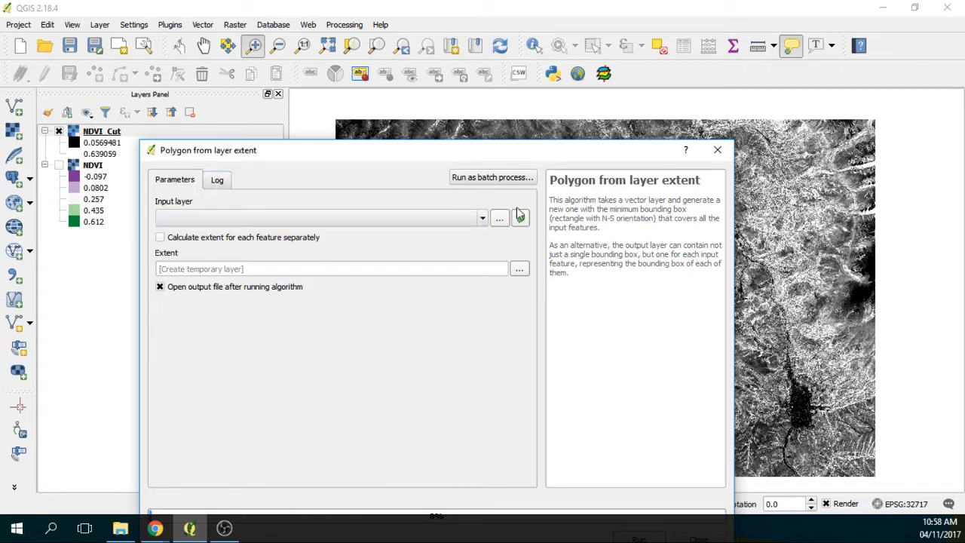
click(717, 150)
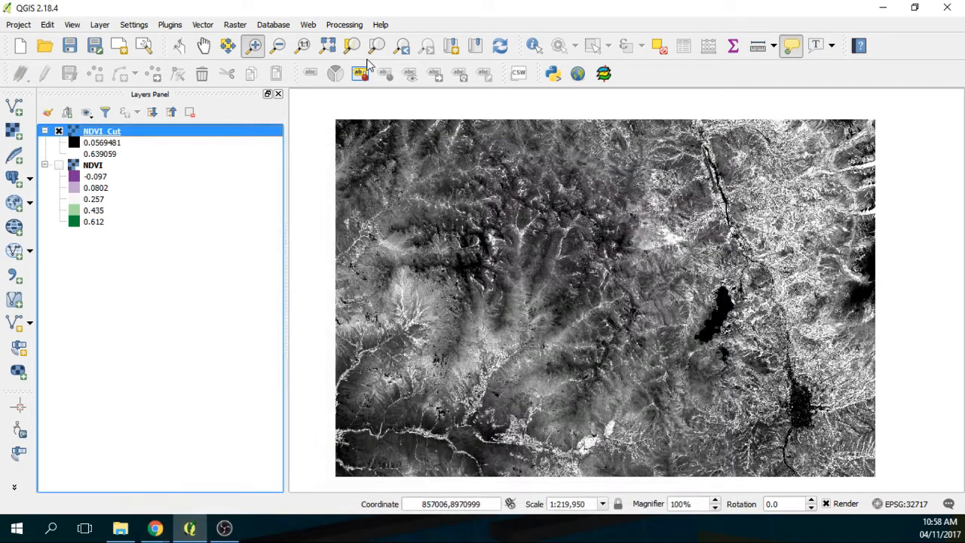
click(235, 25)
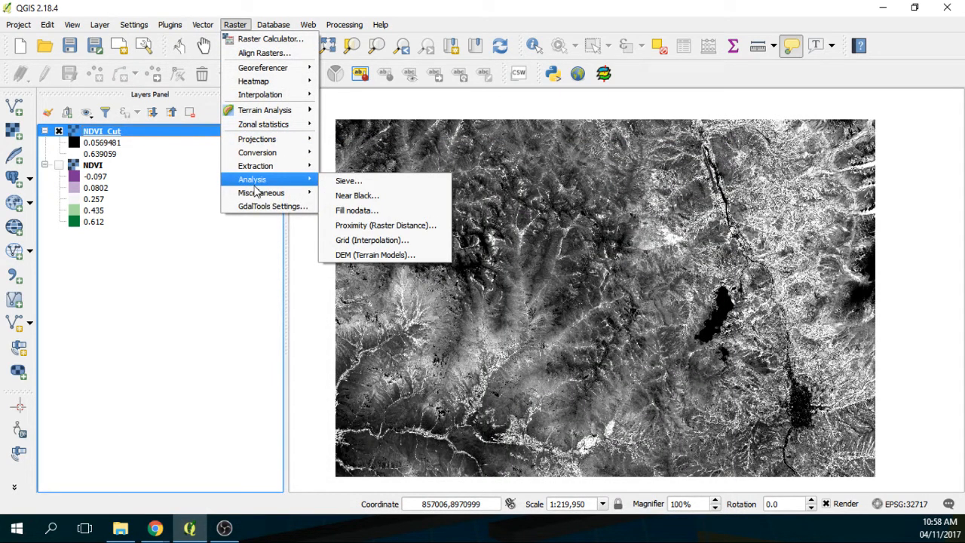
mouse_move(254, 195)
mouse_move(275, 155)
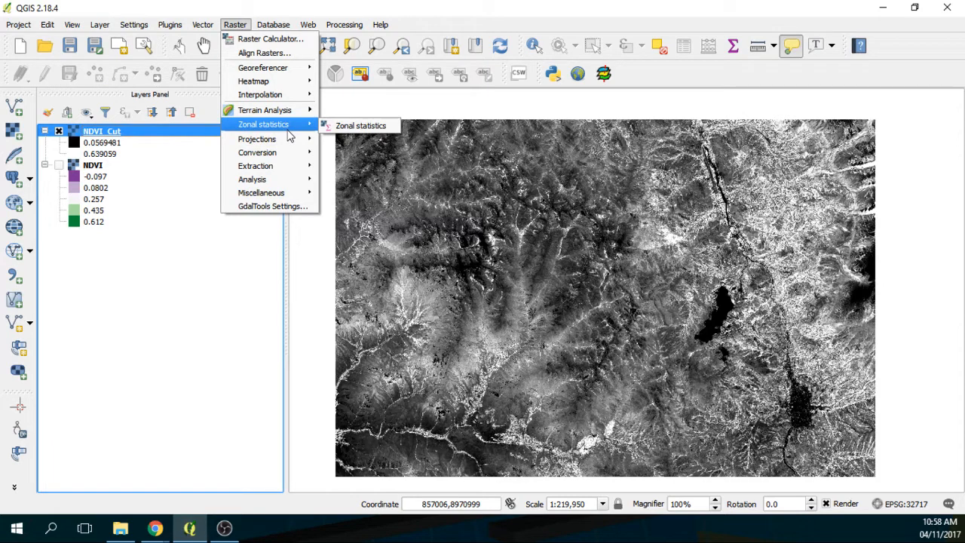
click(178, 286)
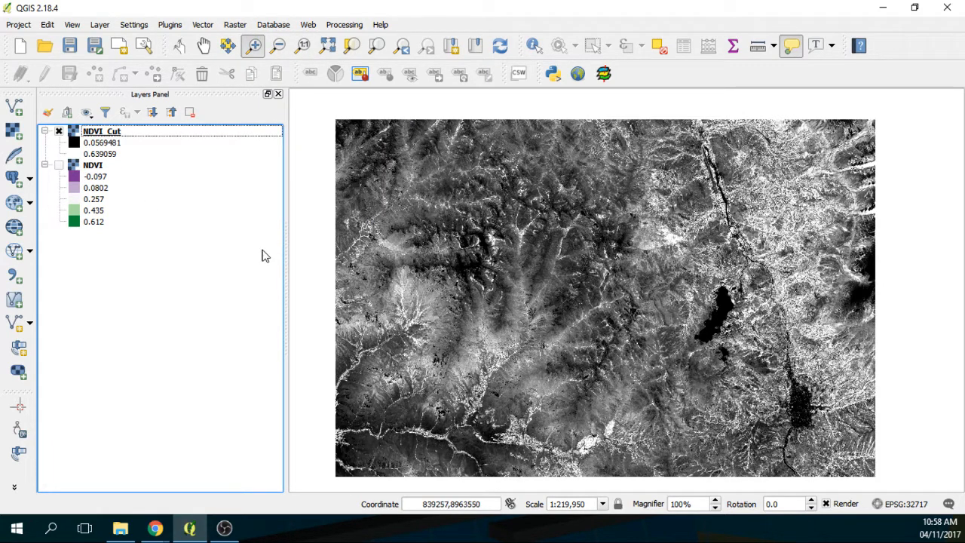
Step: Create a polygon shapefile in EPSG:32717 (WGS 84 / UTM 17S) saved as Poligon_of_Raster
click(15, 326)
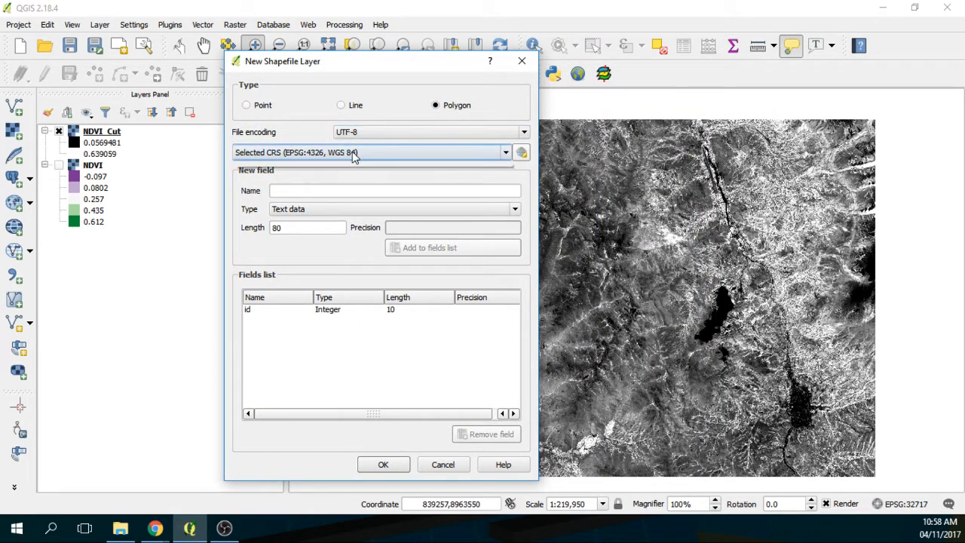
click(351, 153)
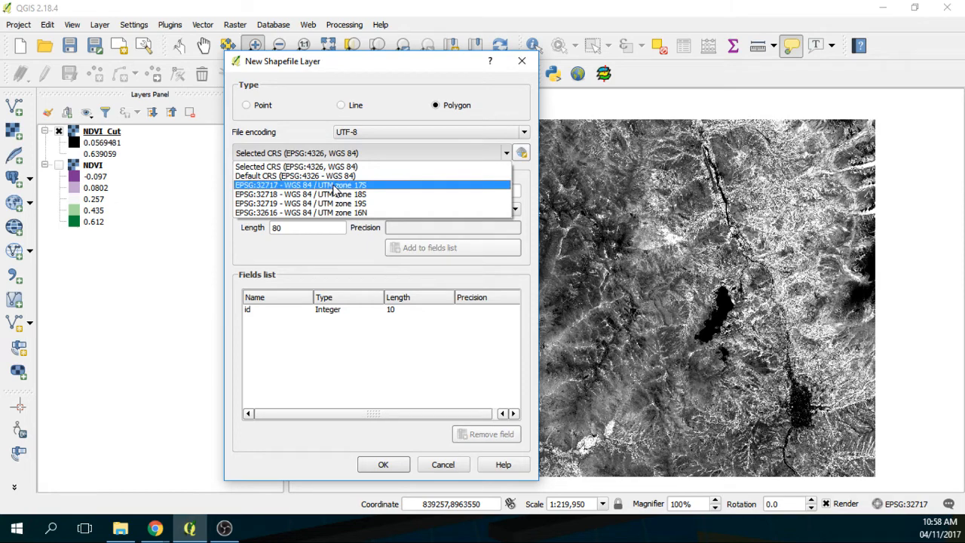
click(334, 187)
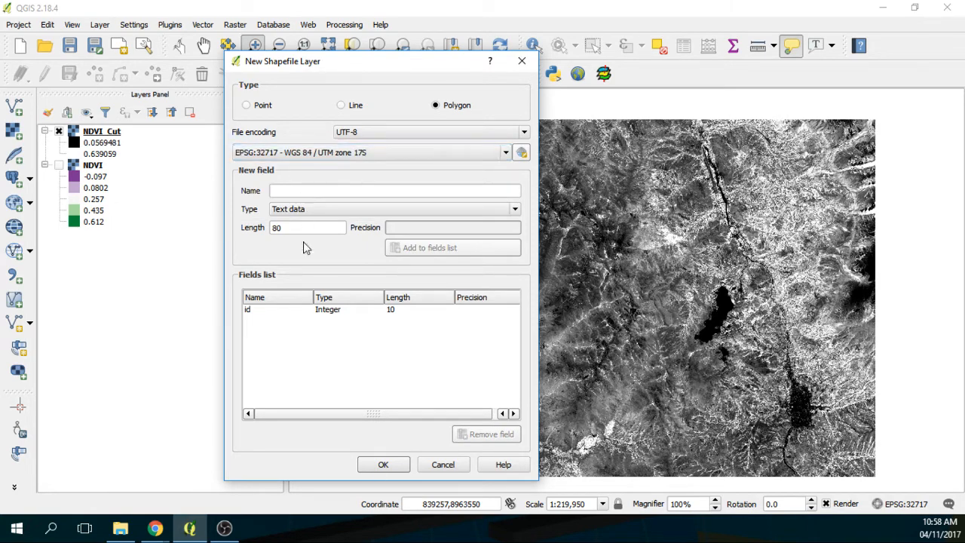
click(383, 466)
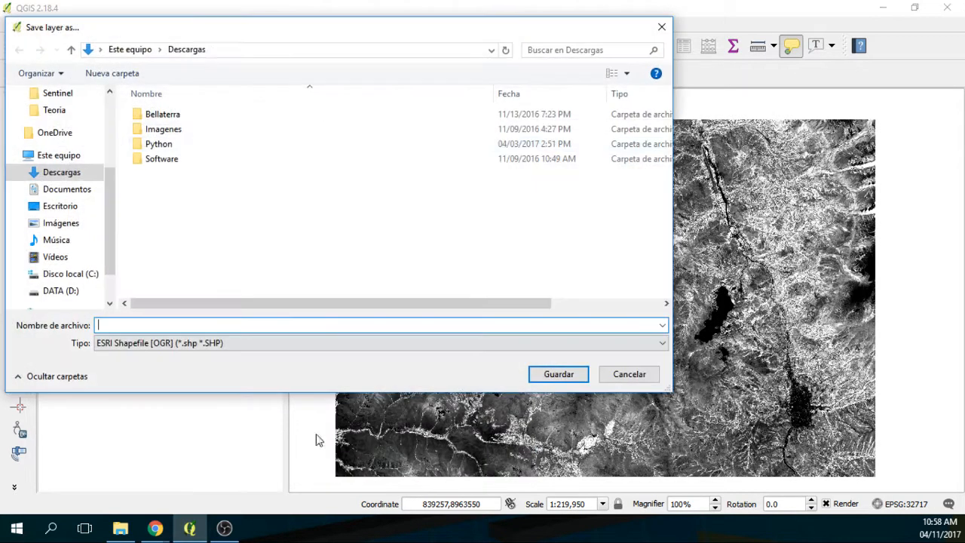
text(Po)
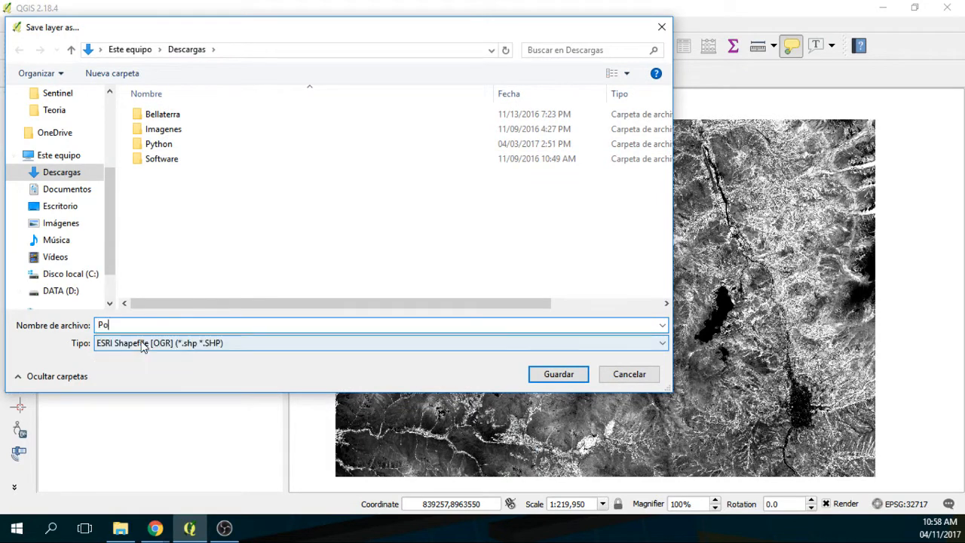
text(ligon_of_Raster)
click(537, 375)
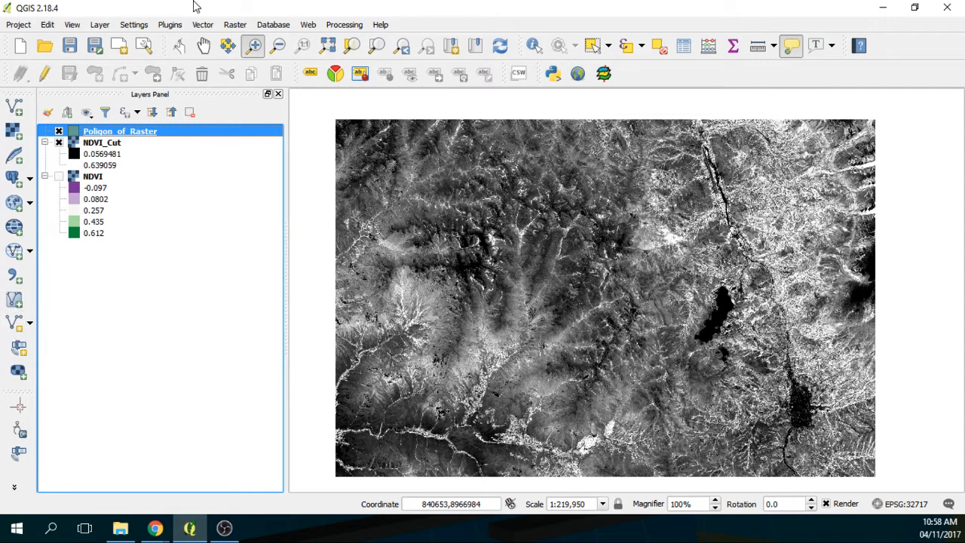
Step: Toggle editing and draw a rectangle on the four corners of the NDVI_Cut raster
click(52, 72)
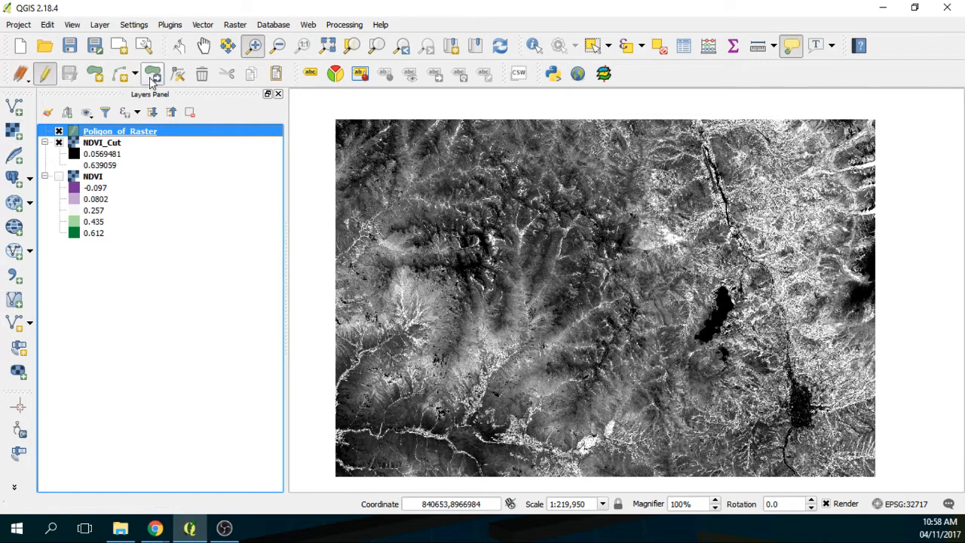
click(95, 75)
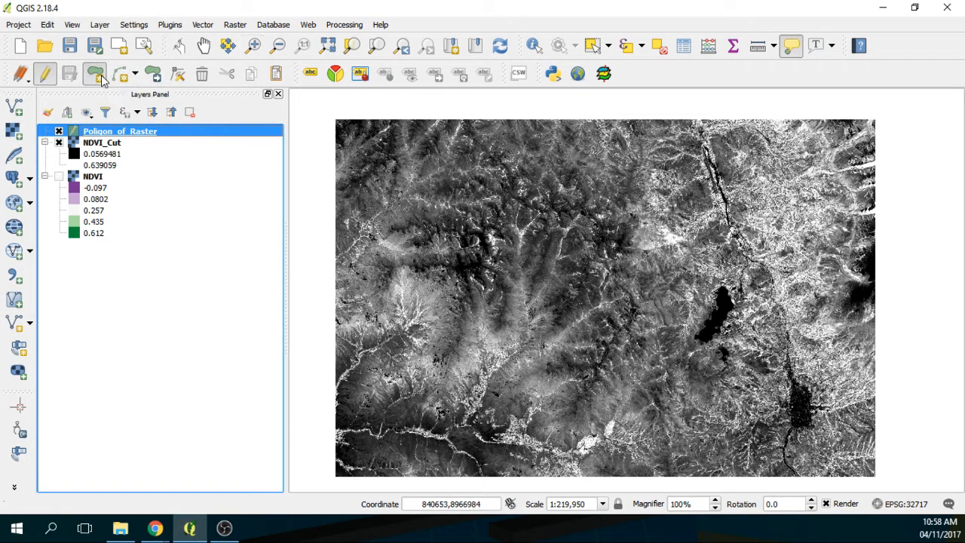
click(334, 119)
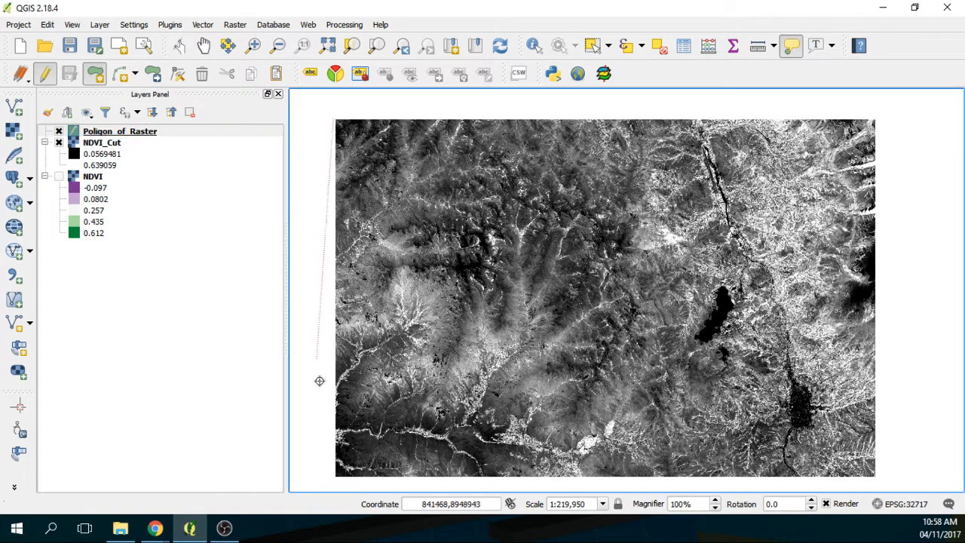
click(331, 478)
click(879, 474)
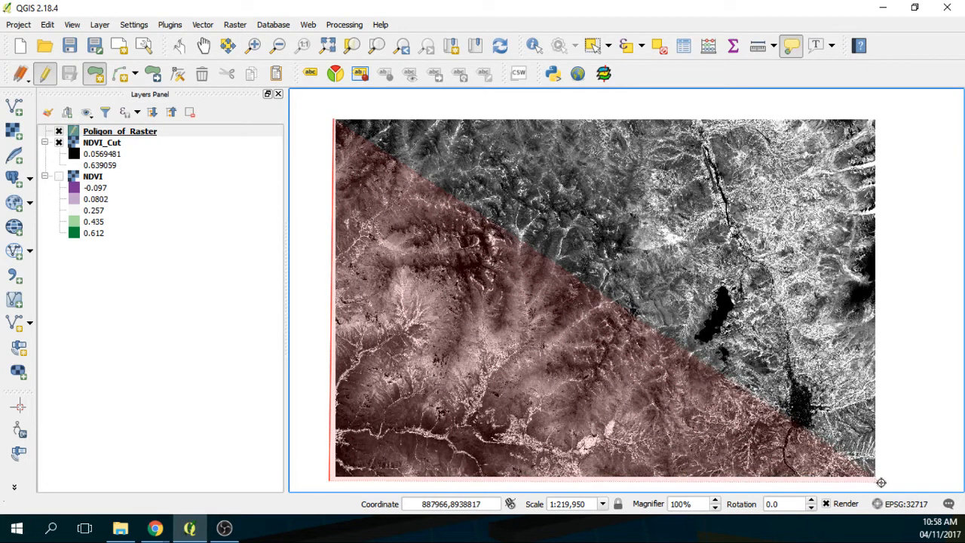
click(880, 119)
right_click(879, 121)
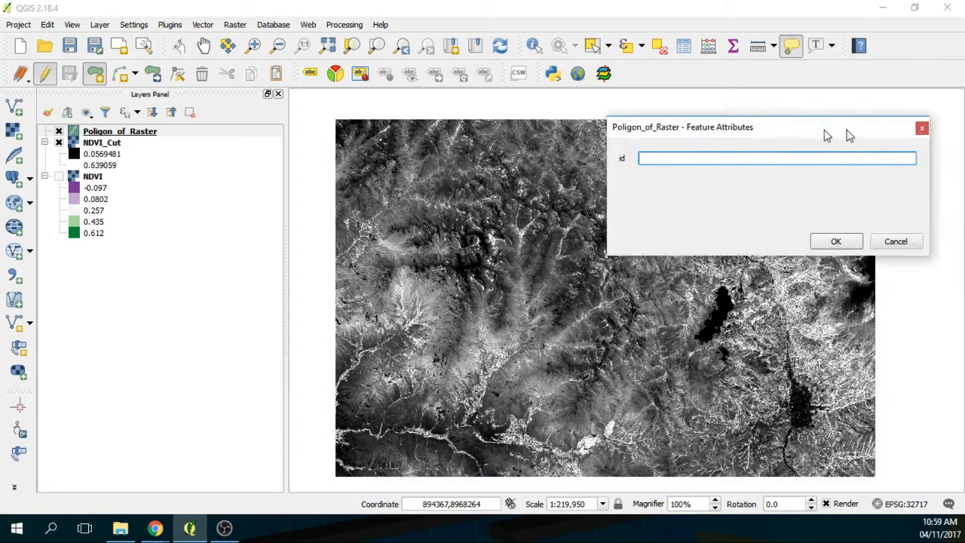
Step: Give the polygon id 1, stop editing, and save the layer edits
drag(847, 133, 577, 133)
text(1)
click(581, 240)
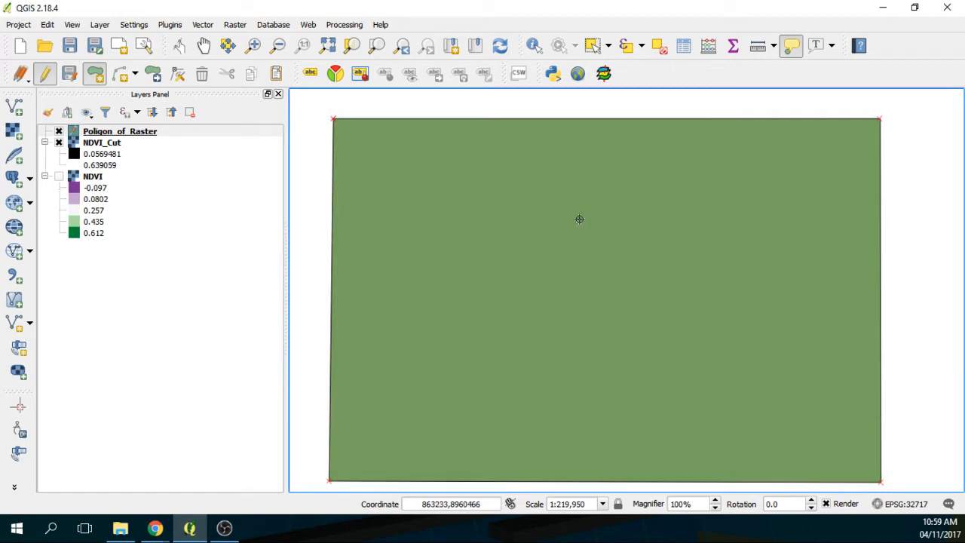
click(46, 76)
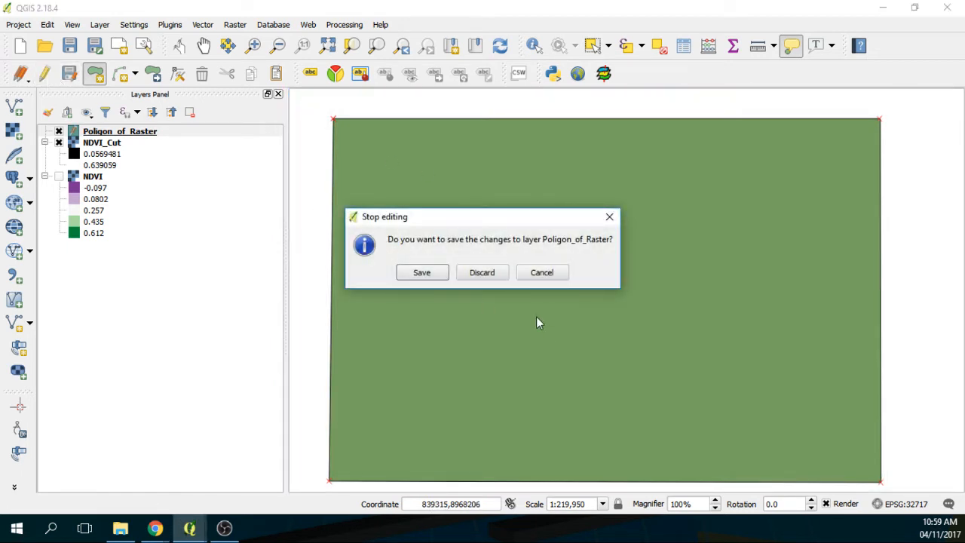
click(422, 273)
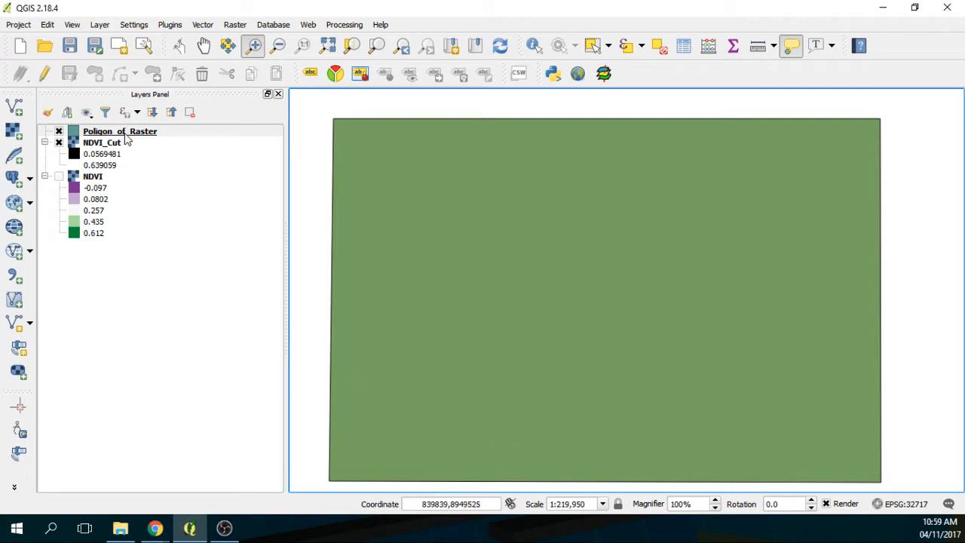
Step: Set Poligon_of_Raster's fill style to No Brush and switch off the NDVI_Cut layer
click(79, 134)
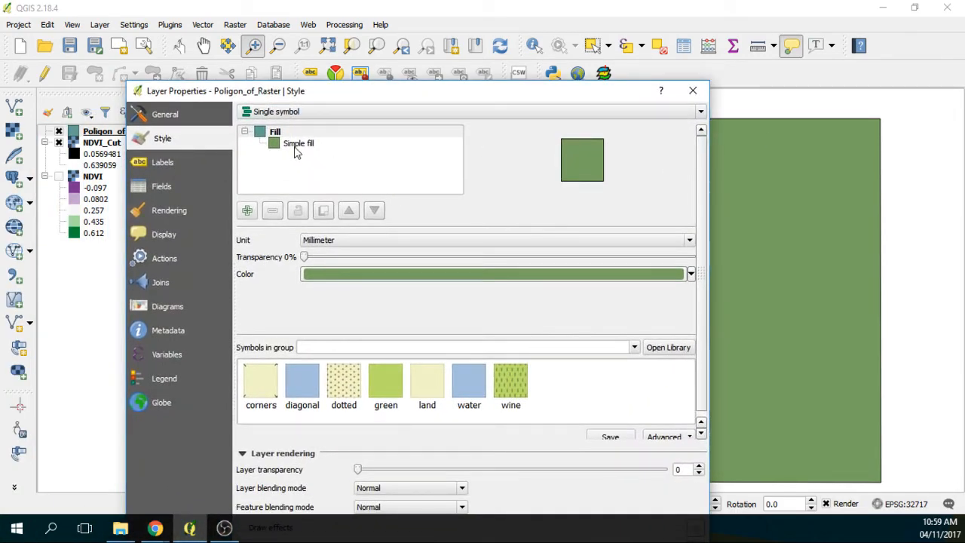
click(298, 145)
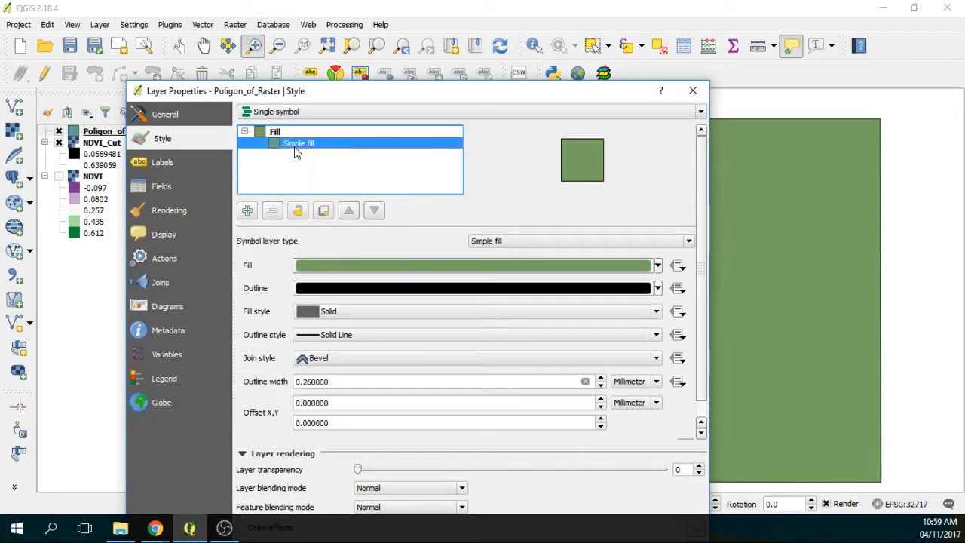
click(359, 267)
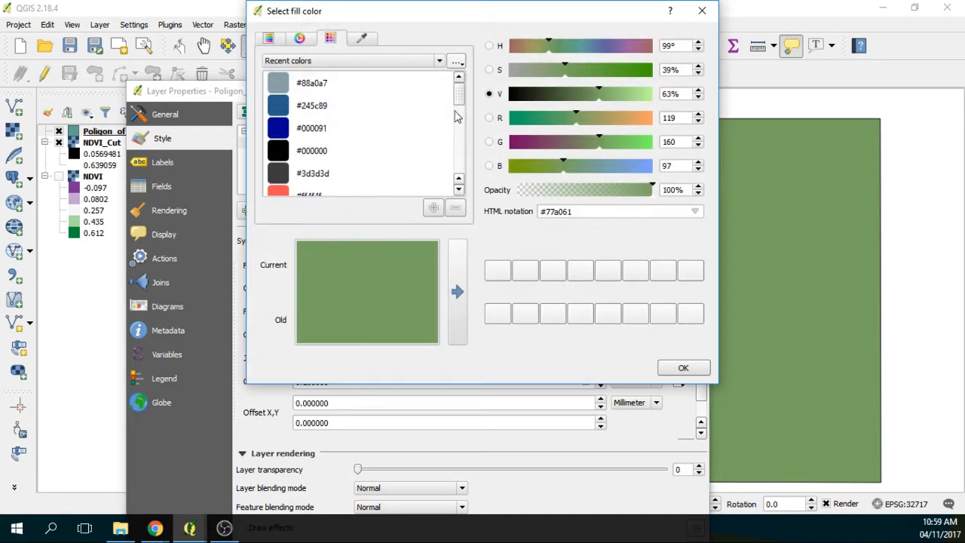
click(702, 11)
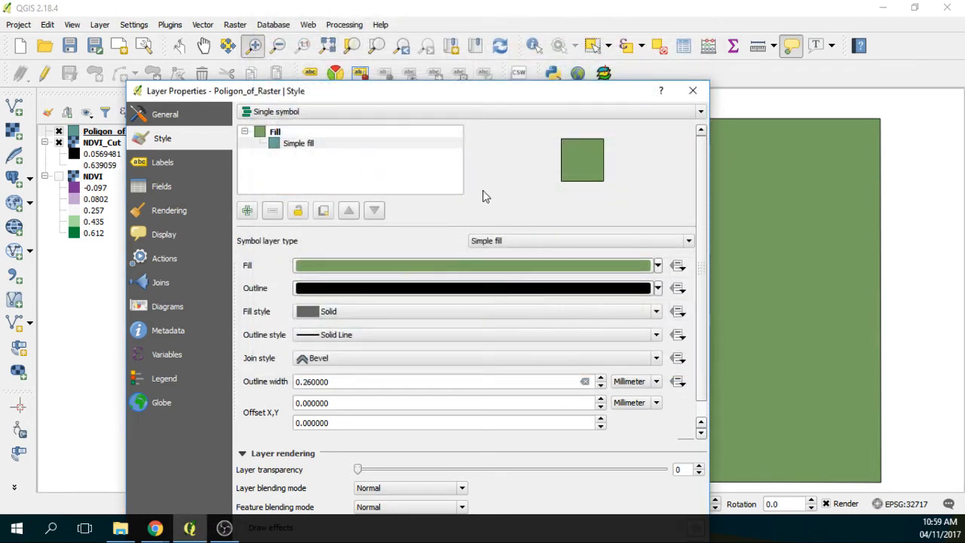
click(414, 314)
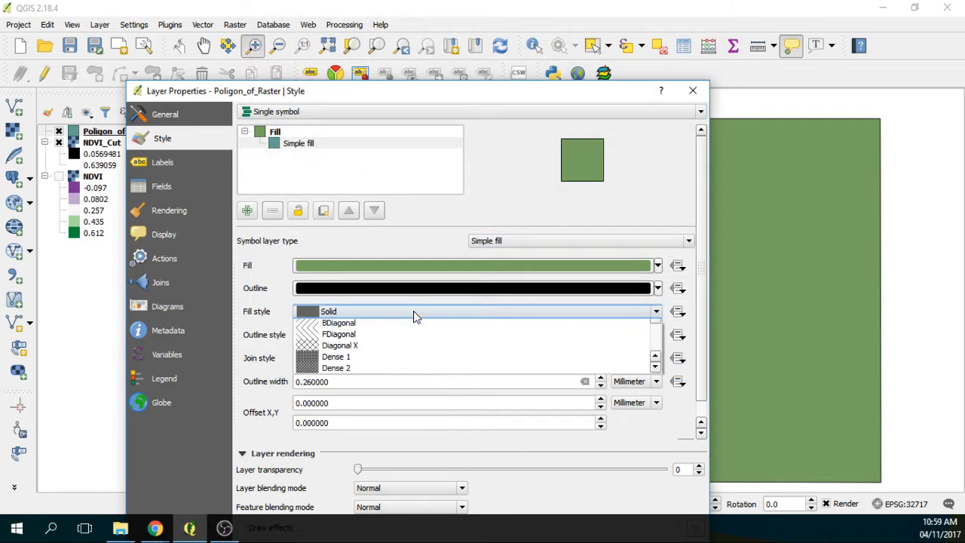
click(400, 338)
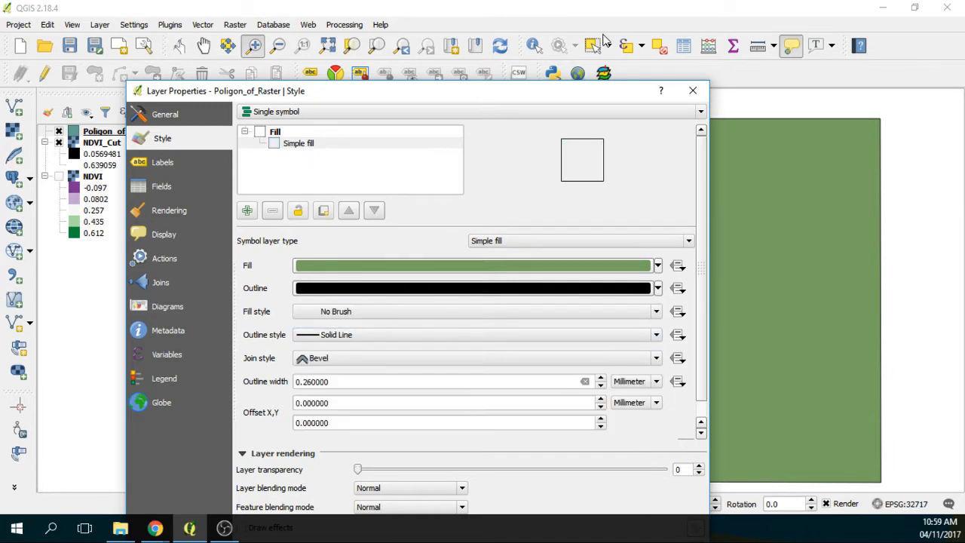
drag(592, 90, 584, 10)
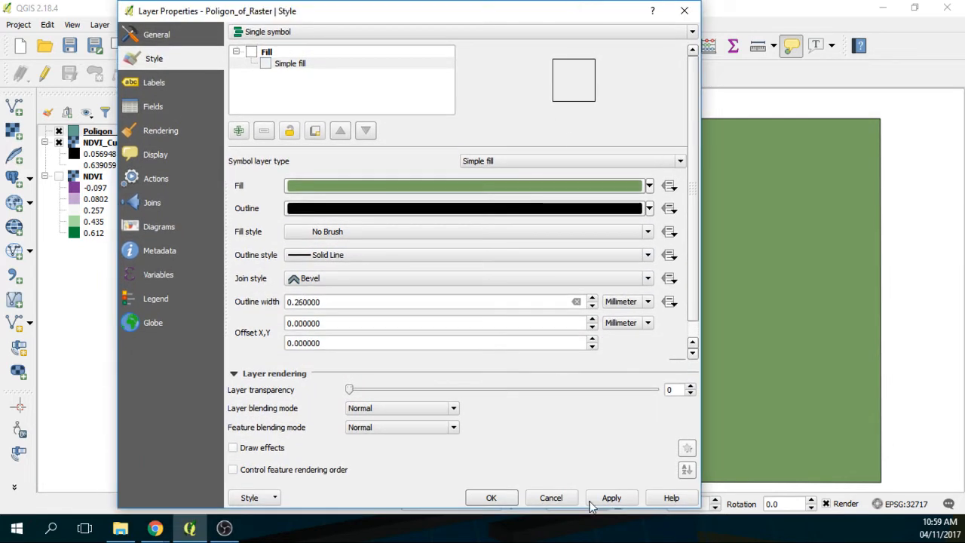
click(610, 499)
click(469, 504)
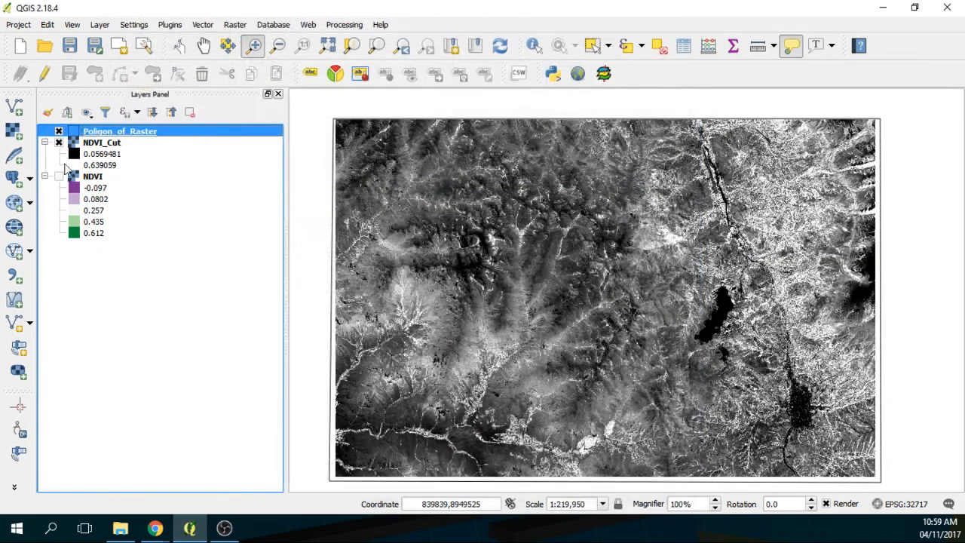
click(58, 143)
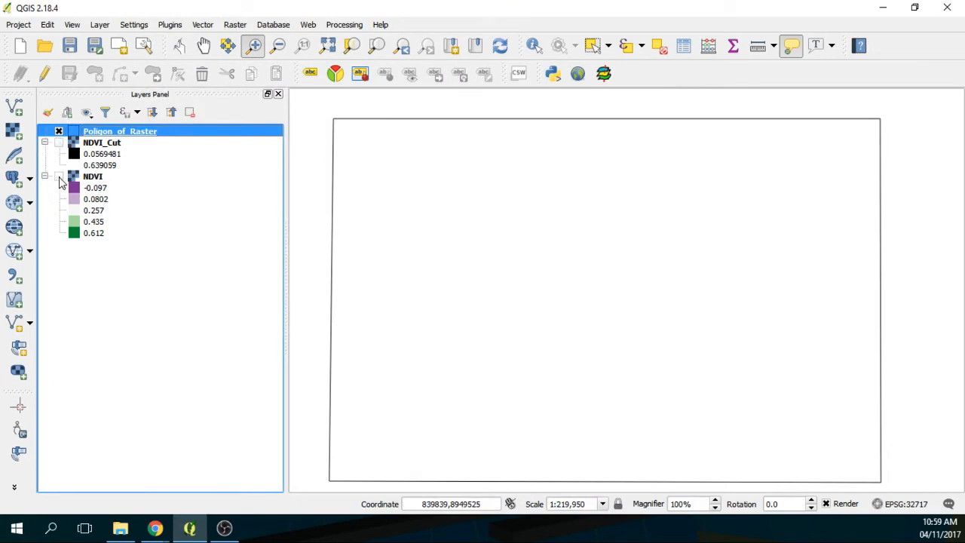
Step: Turn the NDVI layer back on and open Raster > Extraction > Clipper
click(58, 177)
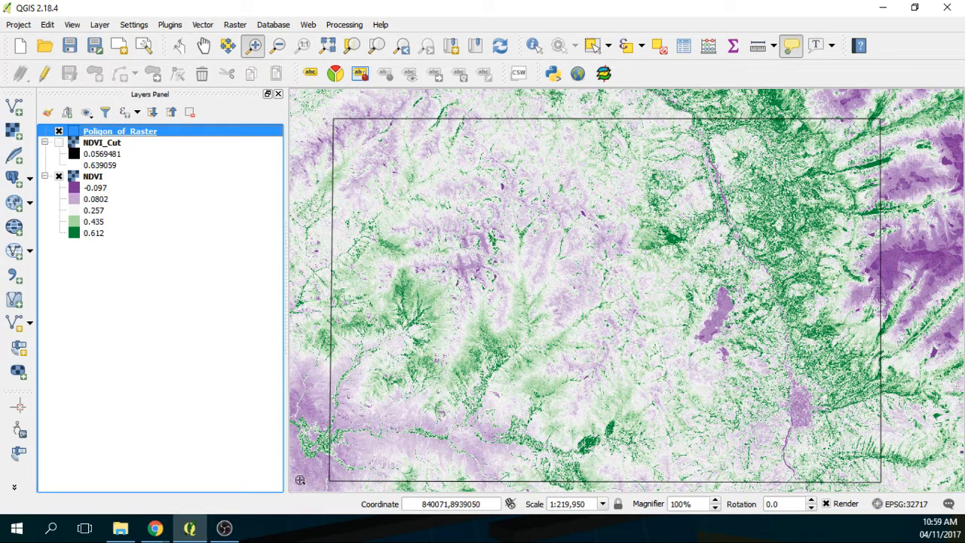
click(201, 25)
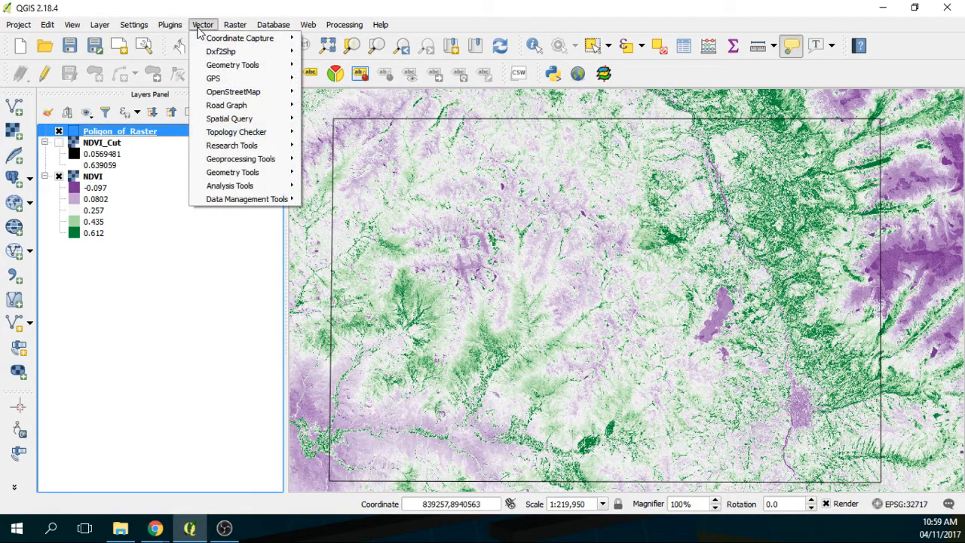
mouse_move(236, 24)
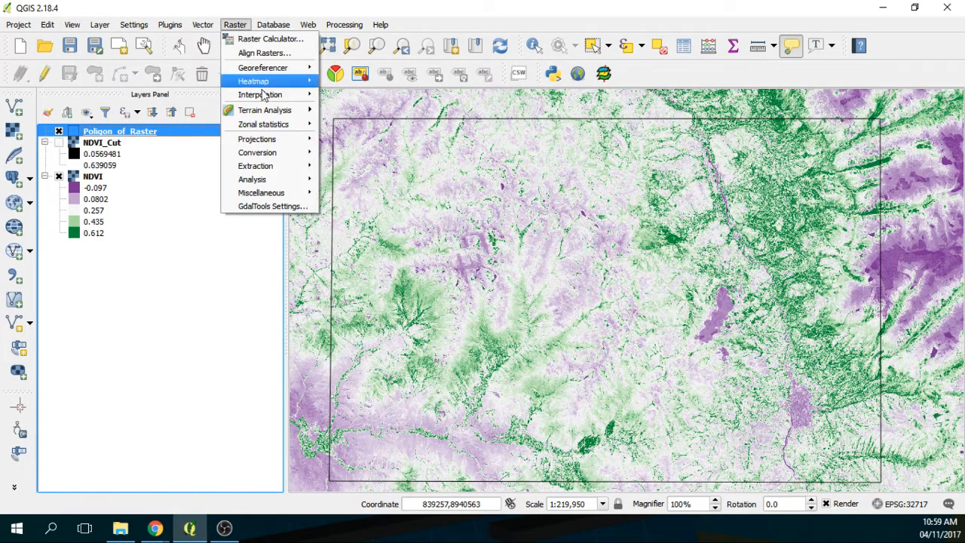
mouse_move(275, 153)
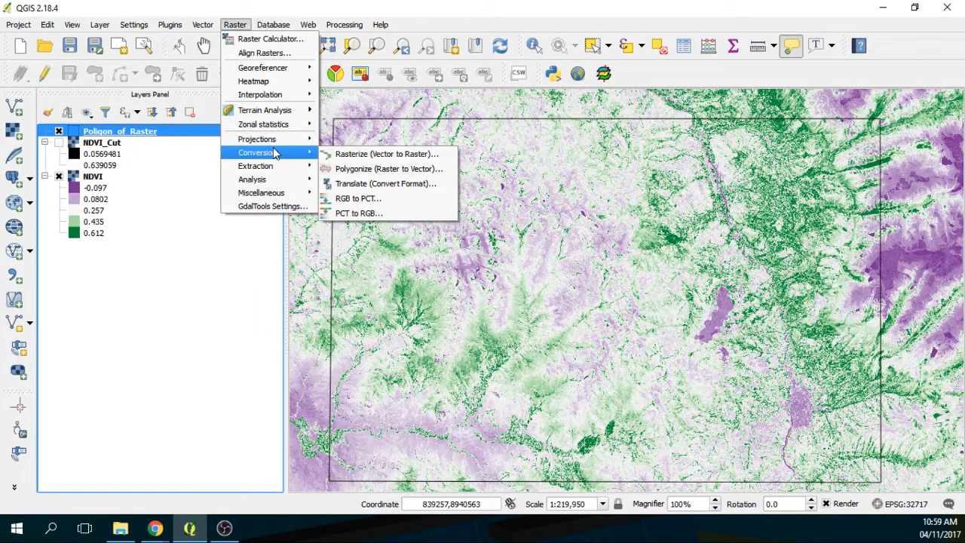
click(348, 183)
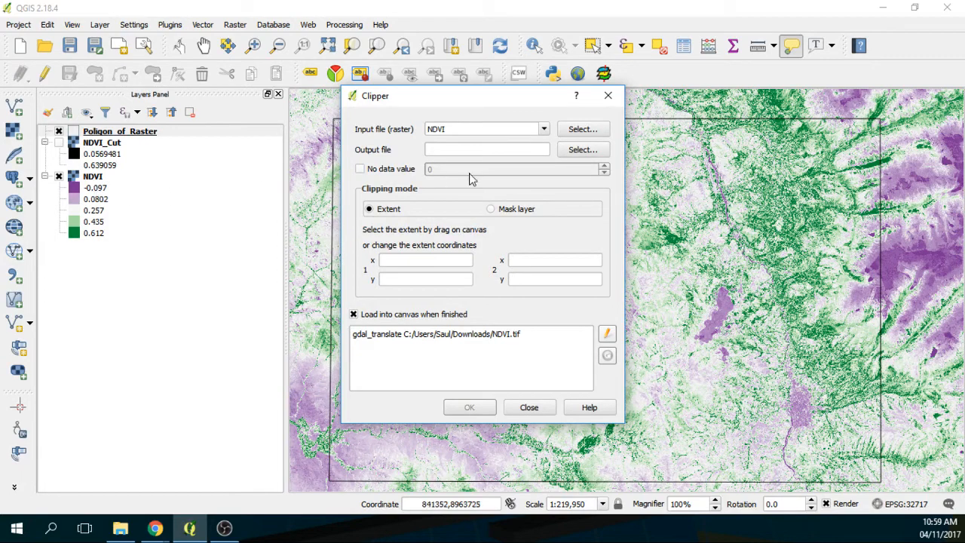
Step: Set the Clipper output file to NDVI_Cut2.tif
click(582, 149)
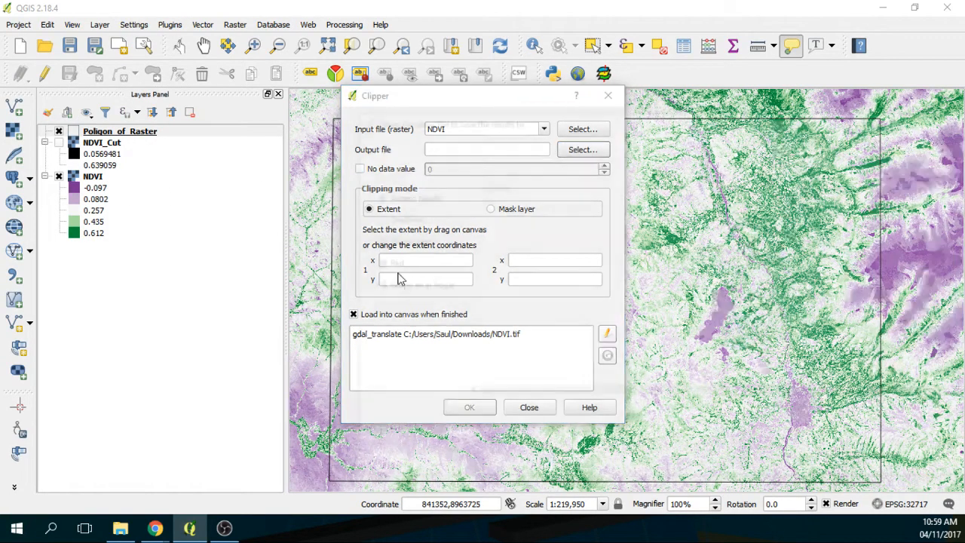
click(500, 280)
double_click(495, 414)
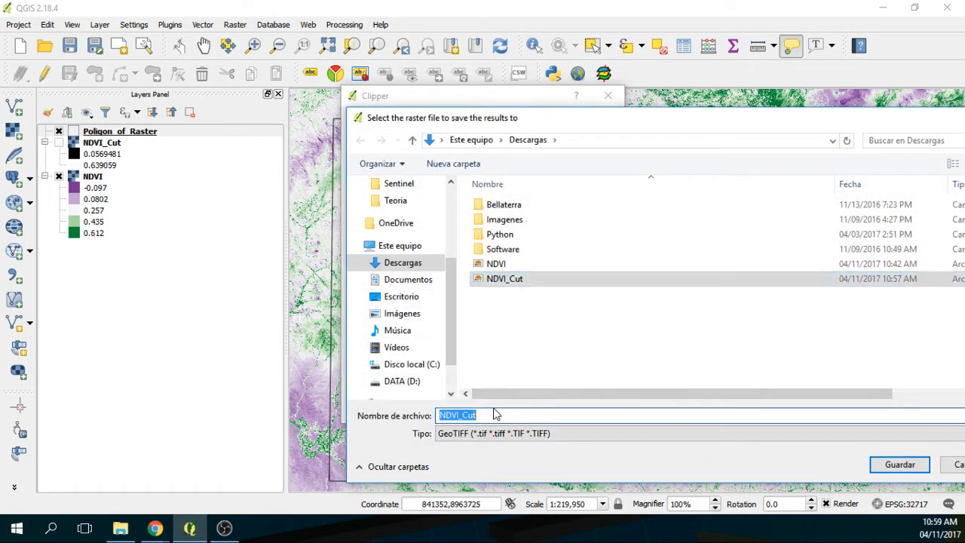
click(488, 414)
text(2)
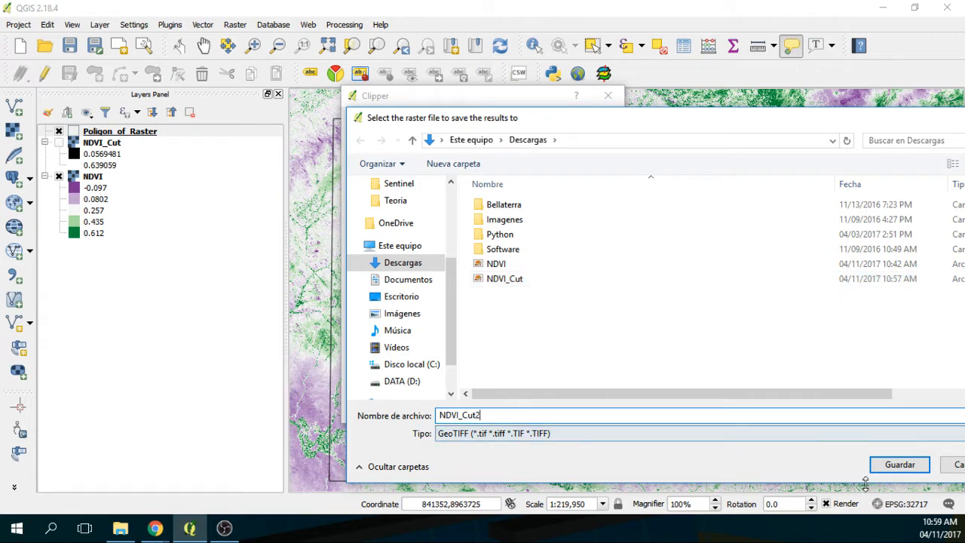
click(900, 464)
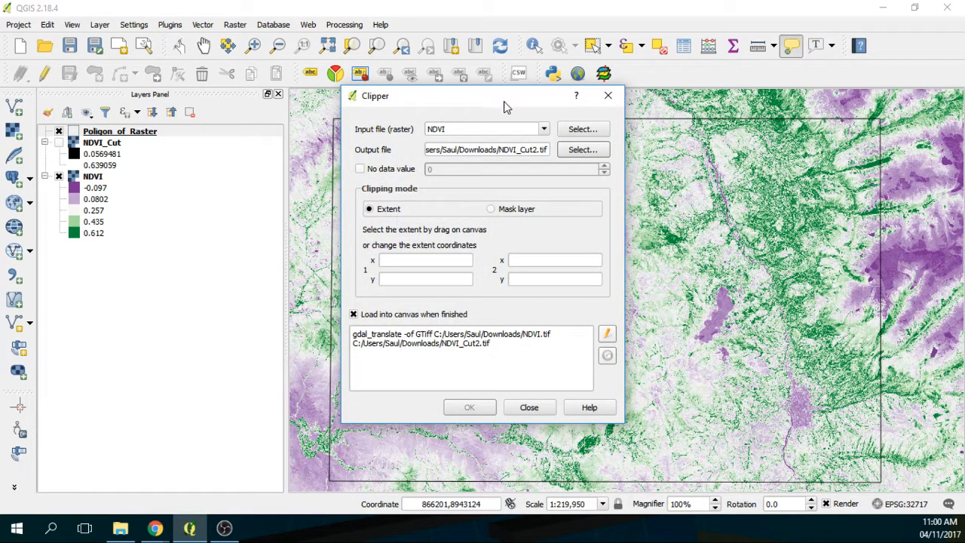
Step: Clip with the Poligon_of_Raster mask layer, Crop to cutline extent checked, and run it
drag(505, 105, 177, 88)
drag(330, 118, 805, 462)
click(189, 193)
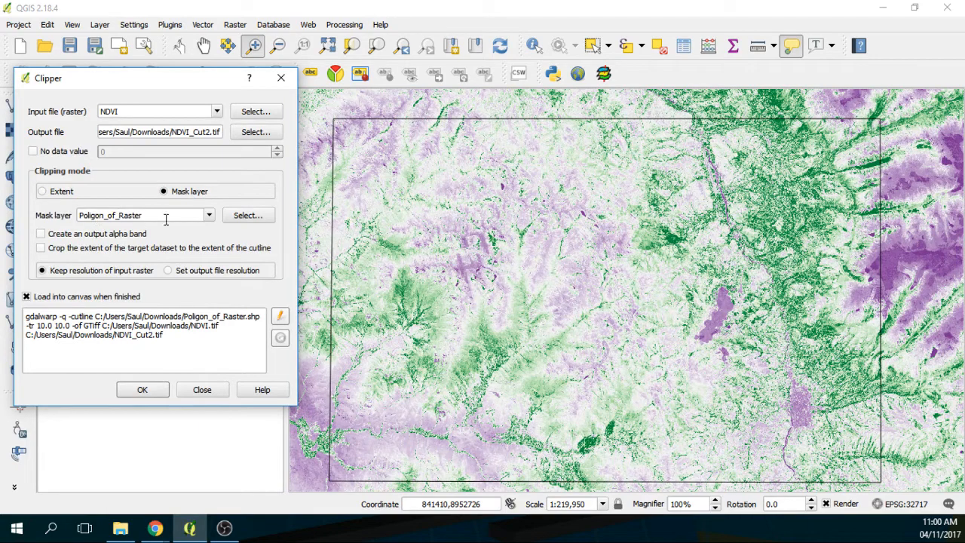
click(50, 249)
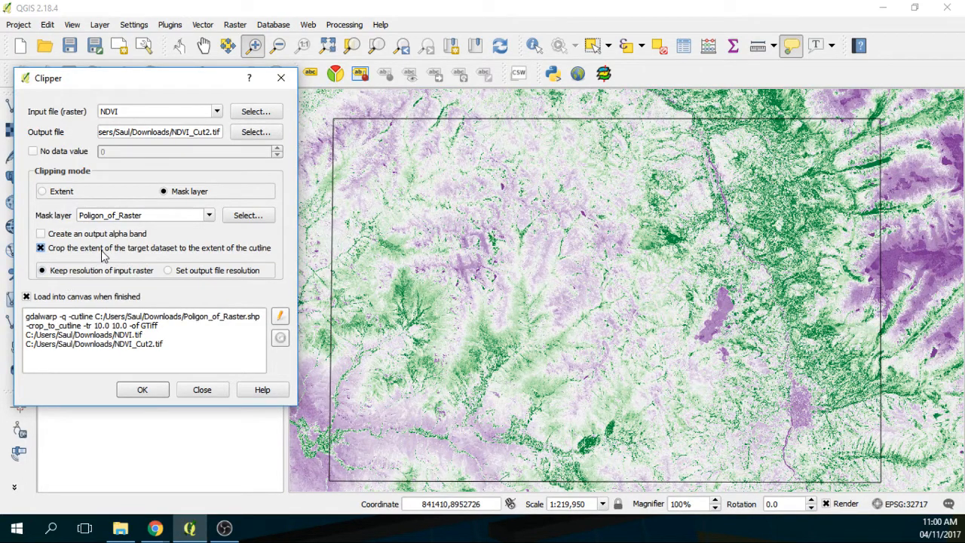
click(150, 393)
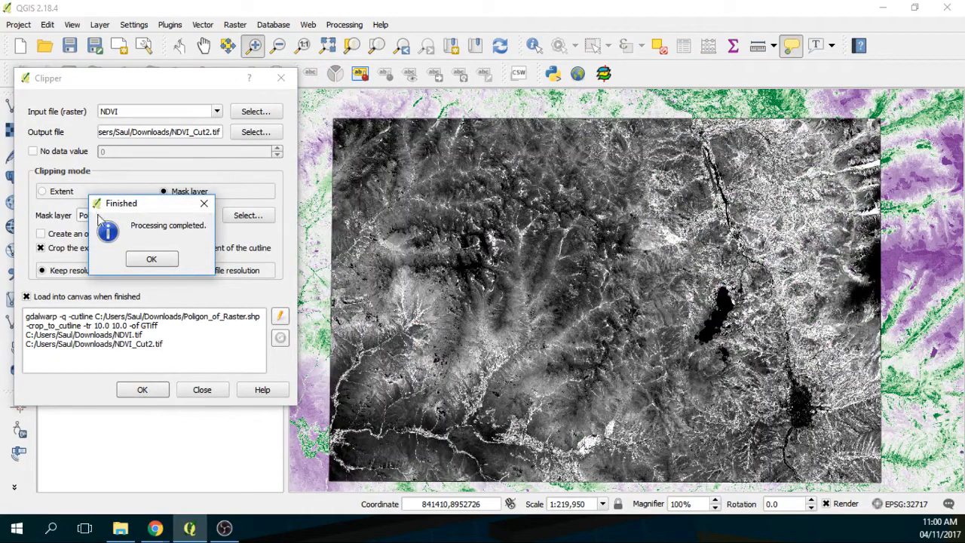
Step: Dismiss the Processing completed message and switch to the Hatari Labs blog in Chrome
click(152, 258)
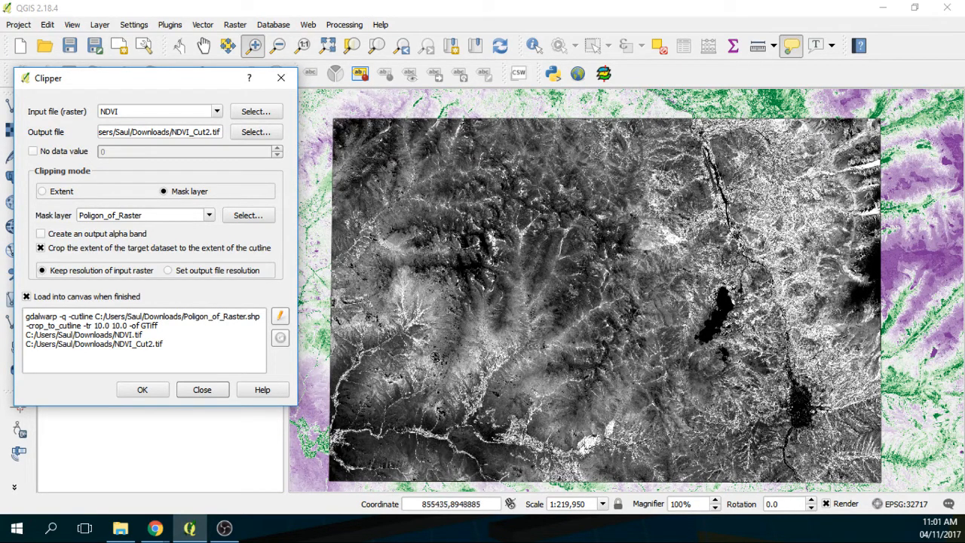
click(153, 532)
click(315, 477)
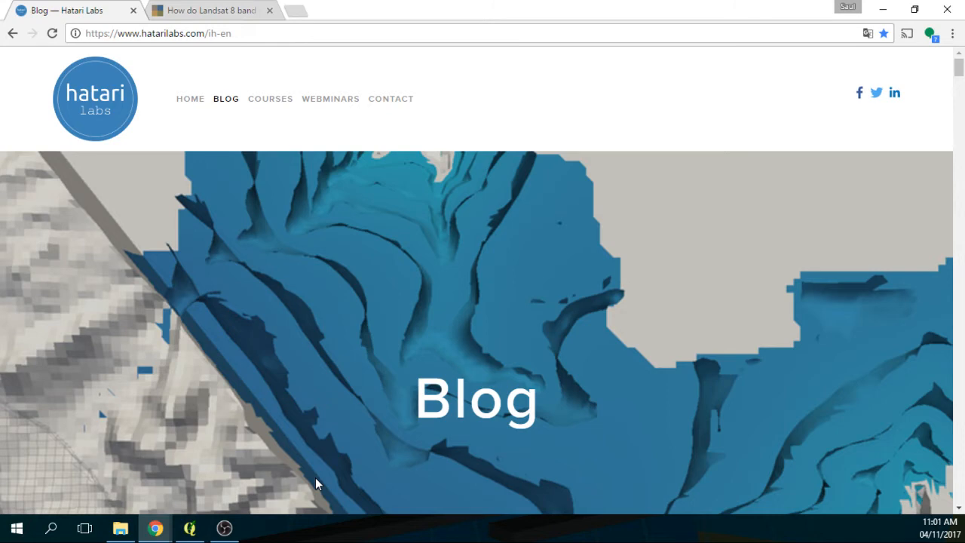
Step: Scroll the Hatari Labs blog down to the newsletter box and recent posts
scroll(517, 444, down, 10)
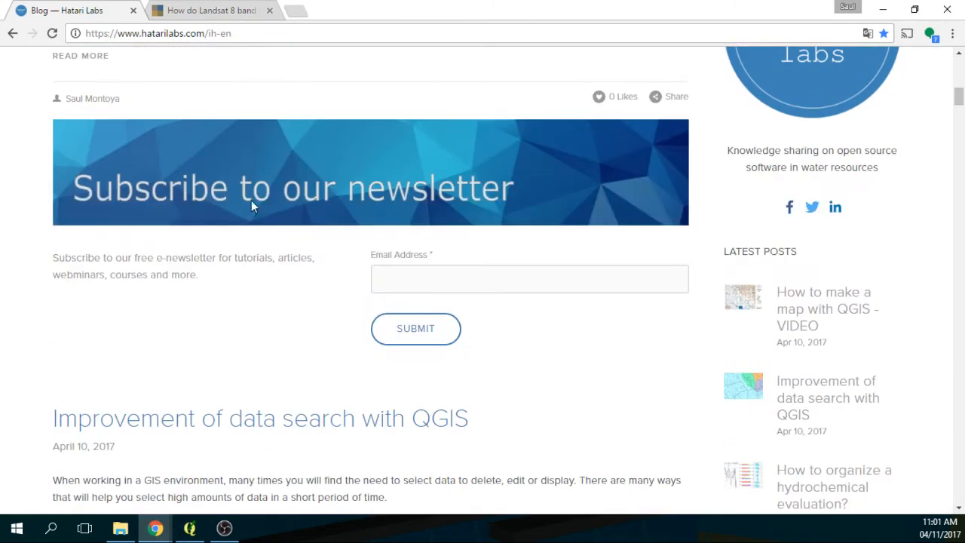